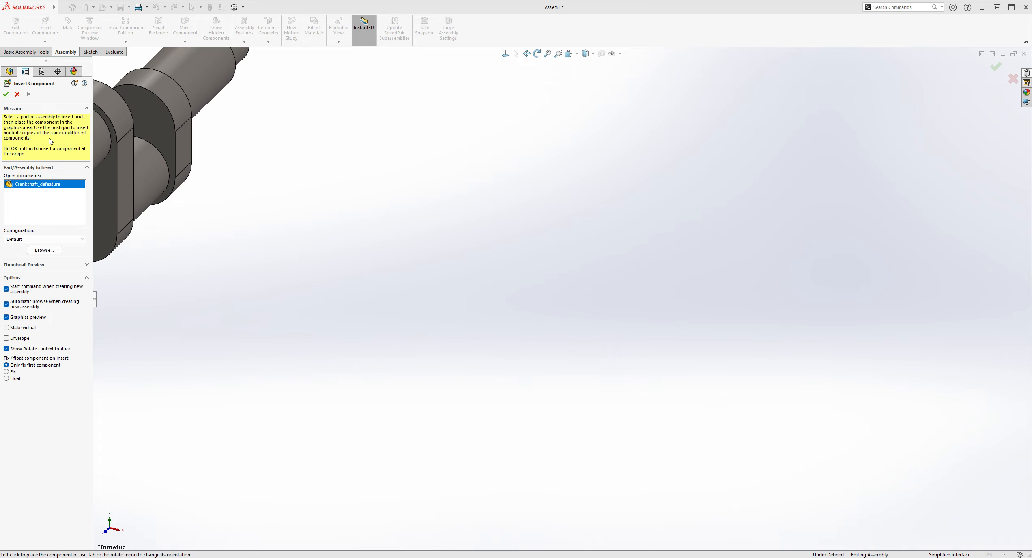
Place Crankshaft_defeature fixed at the assembly origin and insert Piston_Head_defeature2 above it.
click(9, 97)
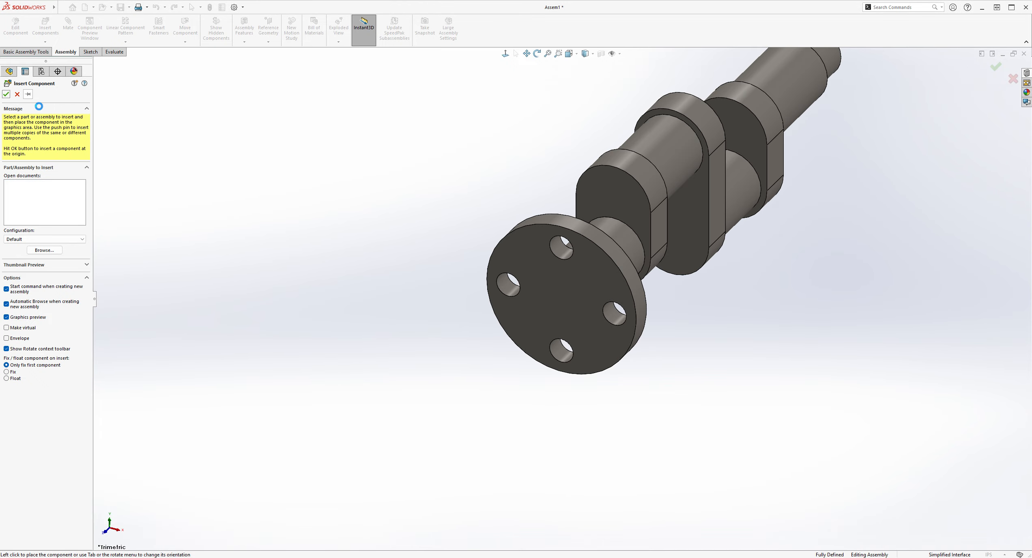
scroll(687, 264, up, 3)
scroll(722, 268, down, 3)
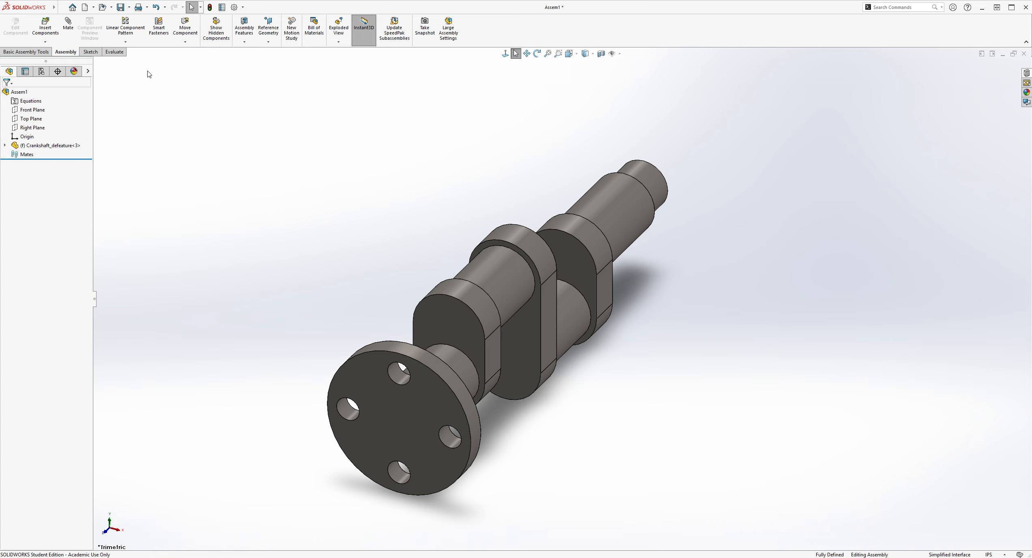
click(53, 26)
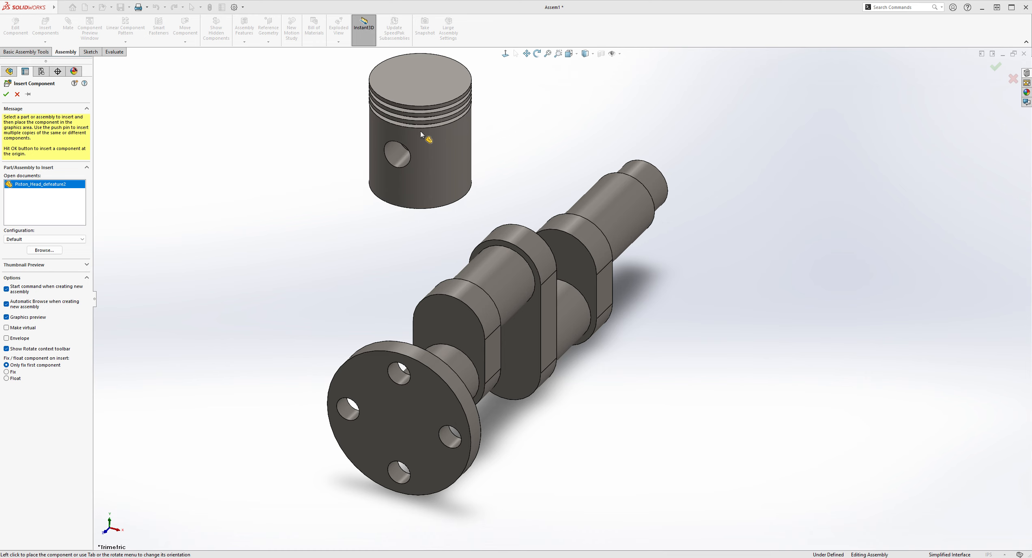
click(420, 131)
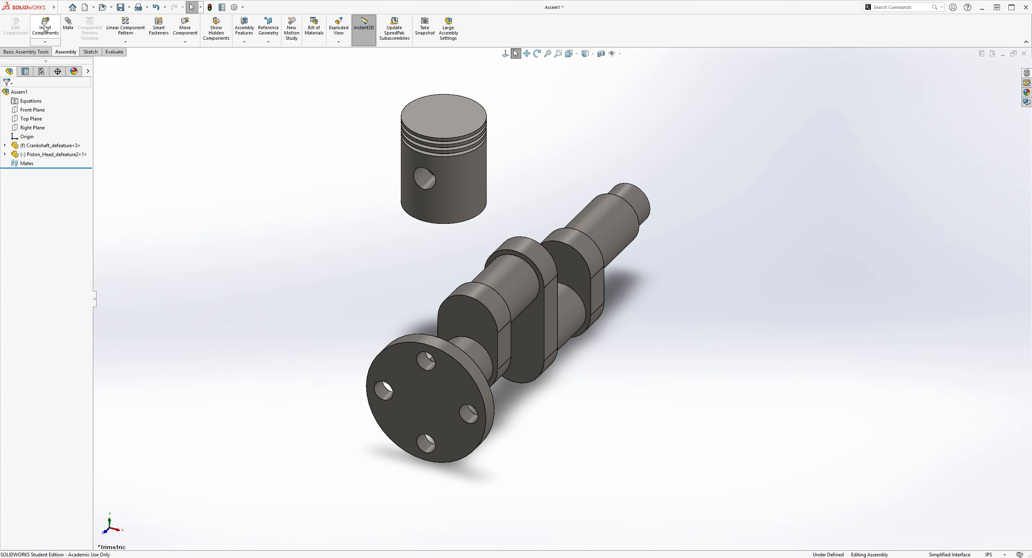
Insert the lower connecting rod and the upper connecting rod in the free space beside the crankshaft and piston.
click(45, 28)
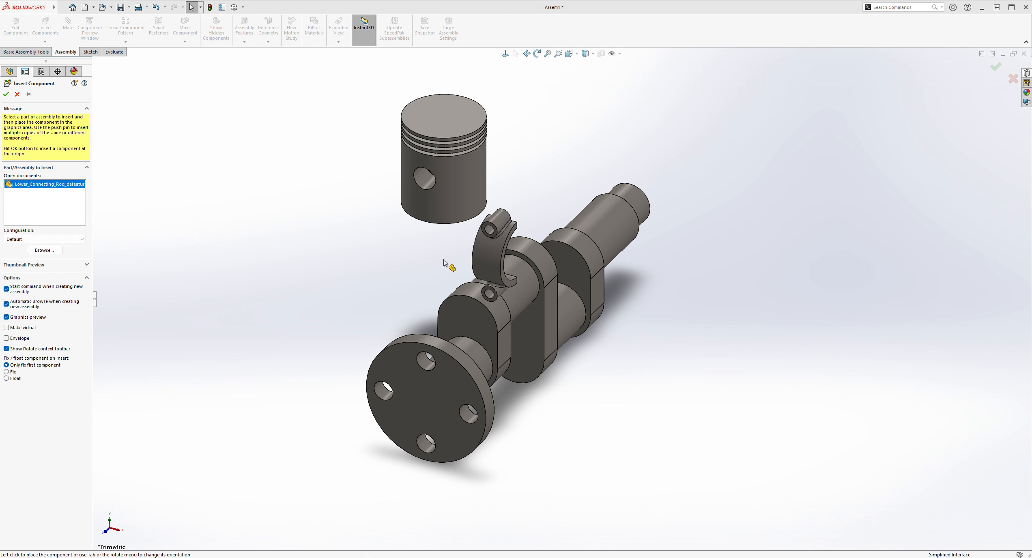
click(299, 267)
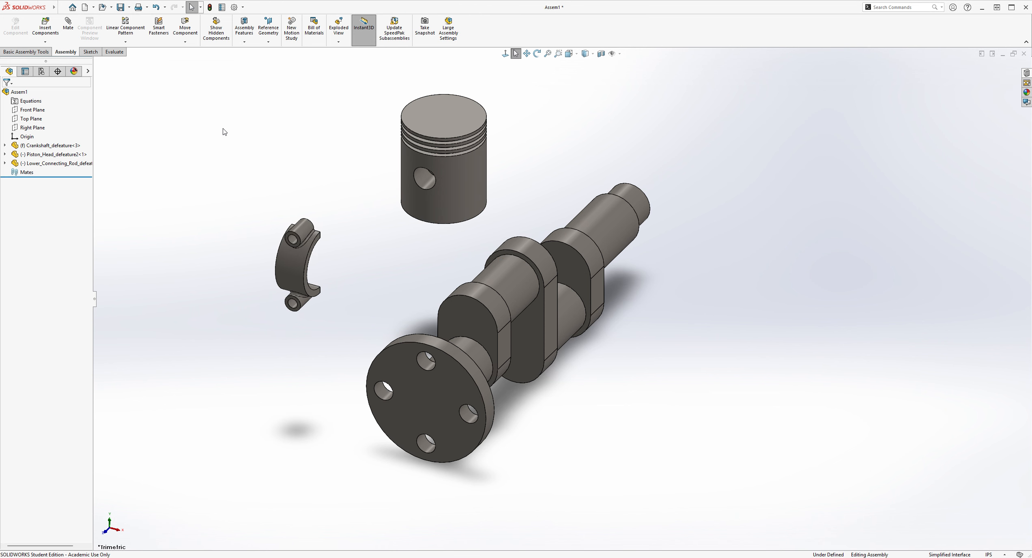
click(52, 26)
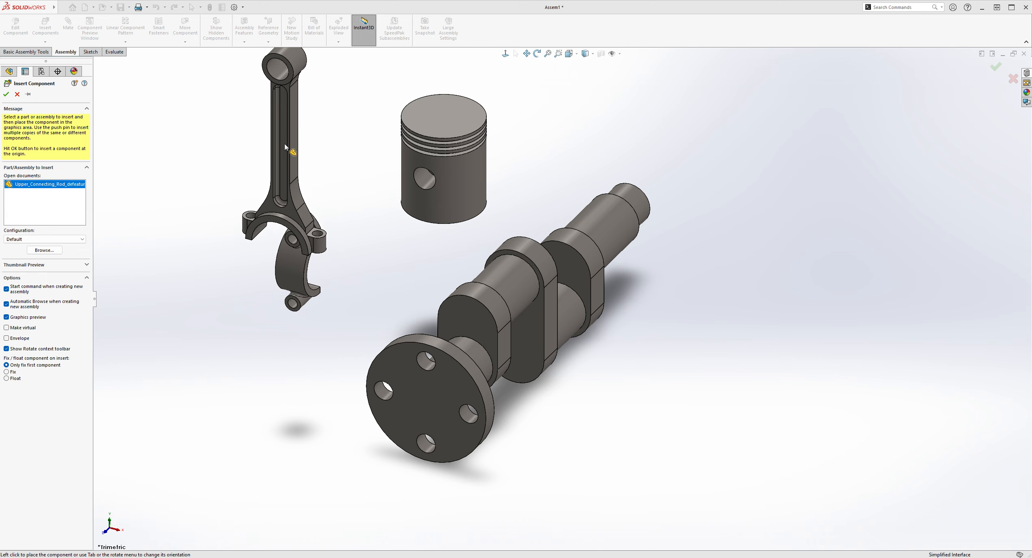
click(327, 148)
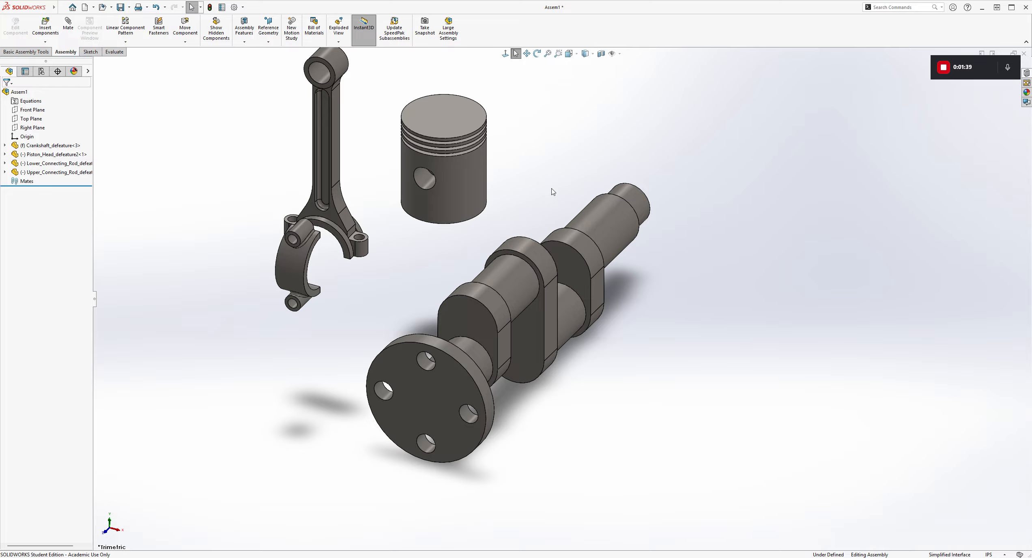
Duplicate the upper connecting rod so the assembly has a second copy next to the original.
middle_drag(535, 191, 409, 142)
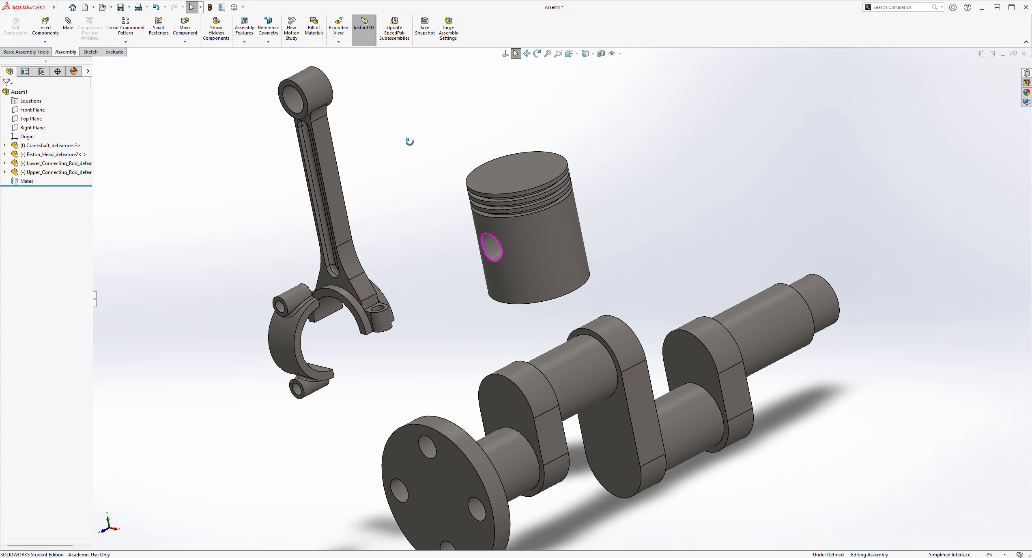
click(334, 198)
key(ctrl+c)
click(386, 129)
key(ctrl+v)
Duplicate the piston head and place the copy beside the original above the crankshaft.
click(523, 225)
key(ctrl+c)
click(700, 165)
key(ctrl+v)
Duplicate the lower connecting rod and place the copy beside the original.
click(287, 342)
key(ctrl+c)
click(195, 368)
key(ctrl+v)
key(f)
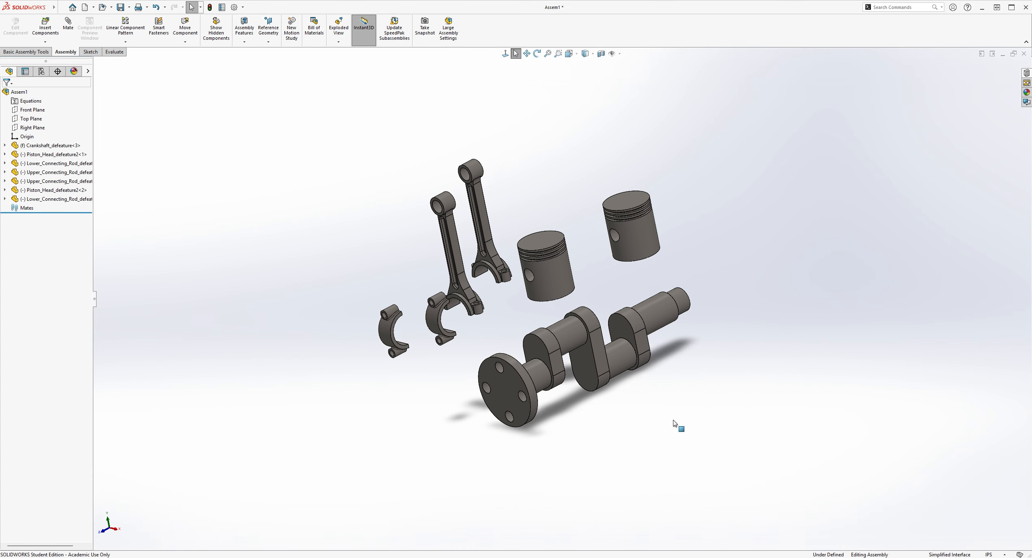
Examine the crankshaft's two crankpins and the loose piston and connecting rod parts from several angles.
scroll(668, 386, down, 3)
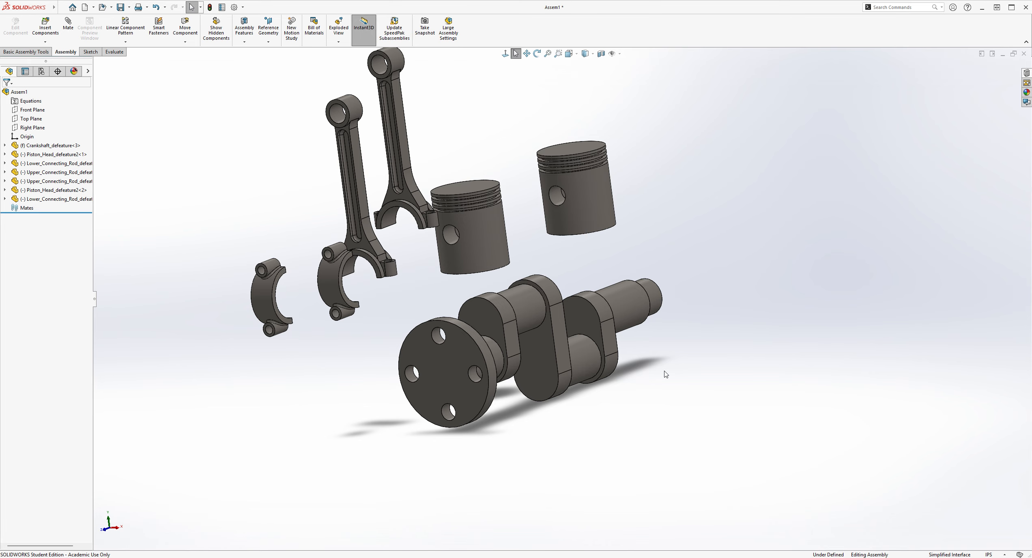
middle_drag(703, 372, 684, 380)
middle_drag(537, 163, 530, 202)
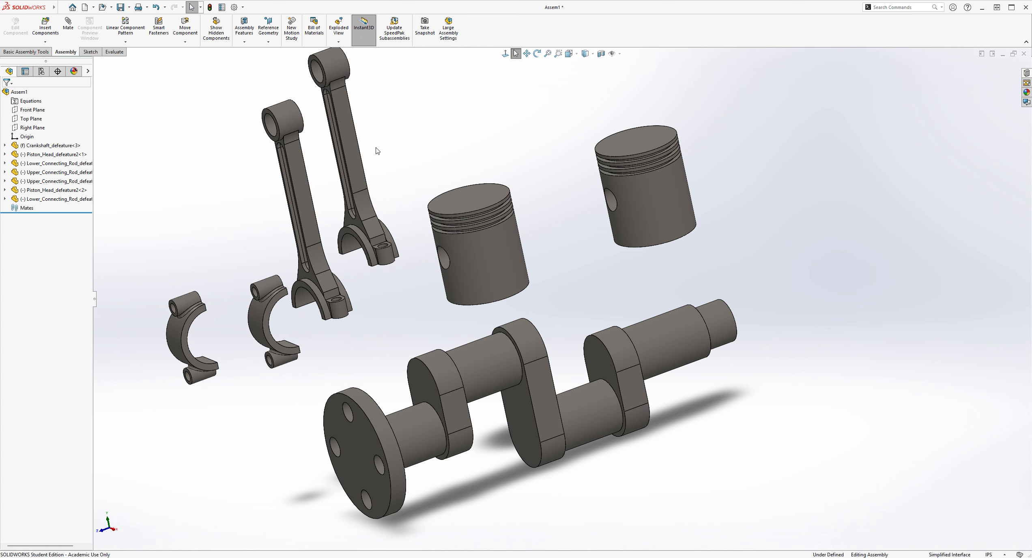
scroll(572, 376, down, 3)
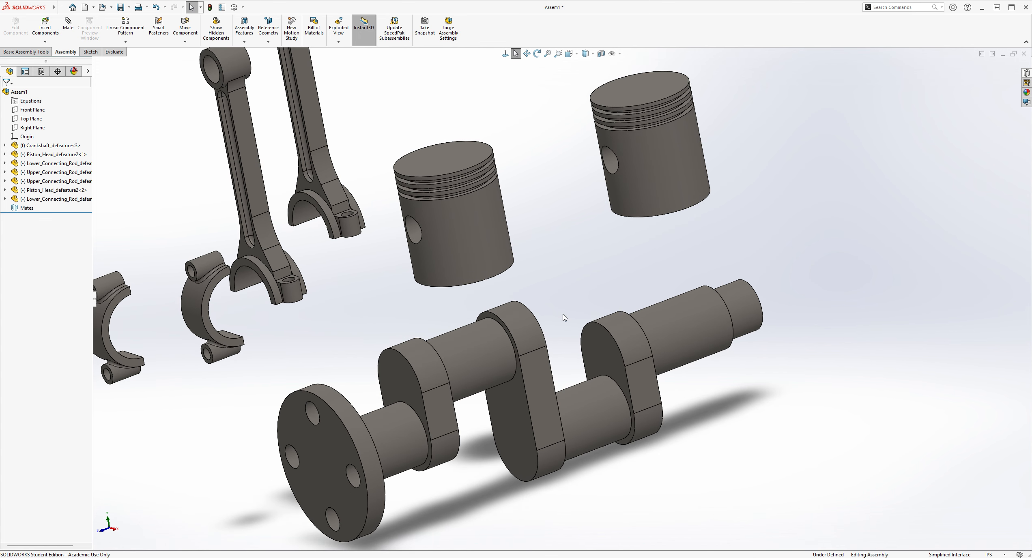
scroll(534, 364, down, 2)
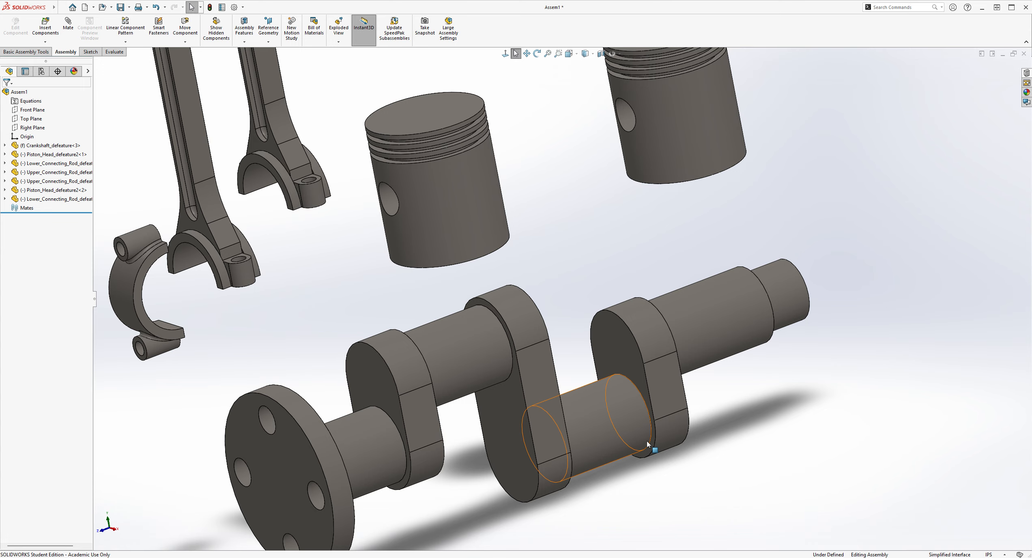
scroll(637, 439, up, 2)
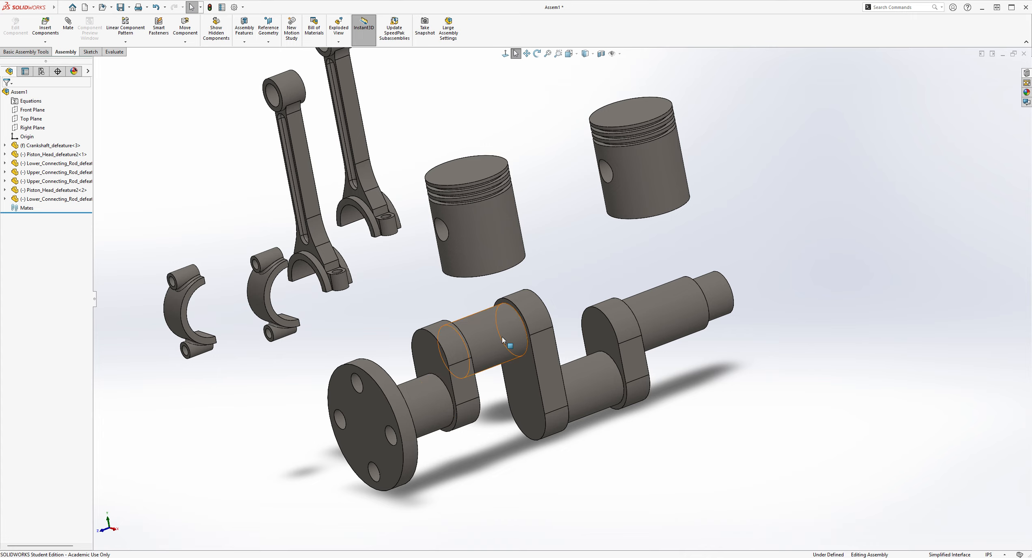
middle_drag(784, 429, 810, 432)
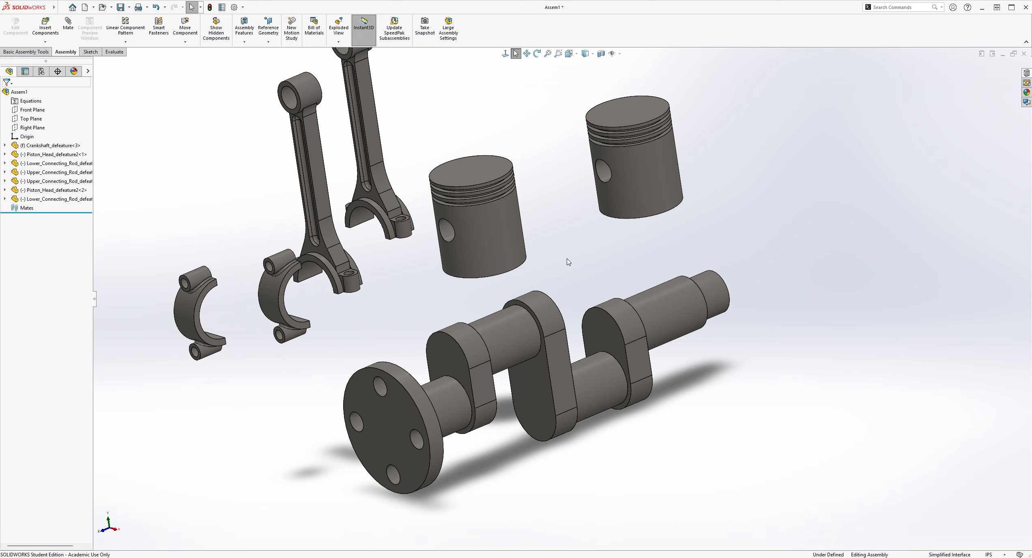
Mate the inner face of one lower connecting rod concentric with the crankpin nearest the flange.
middle_drag(451, 279, 414, 315)
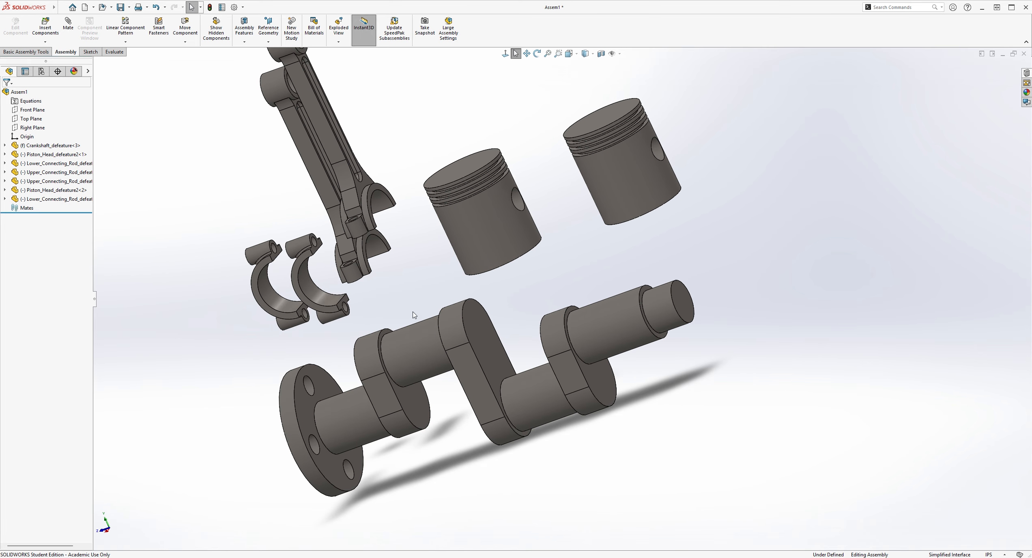
click(68, 24)
scroll(274, 191, down, 2)
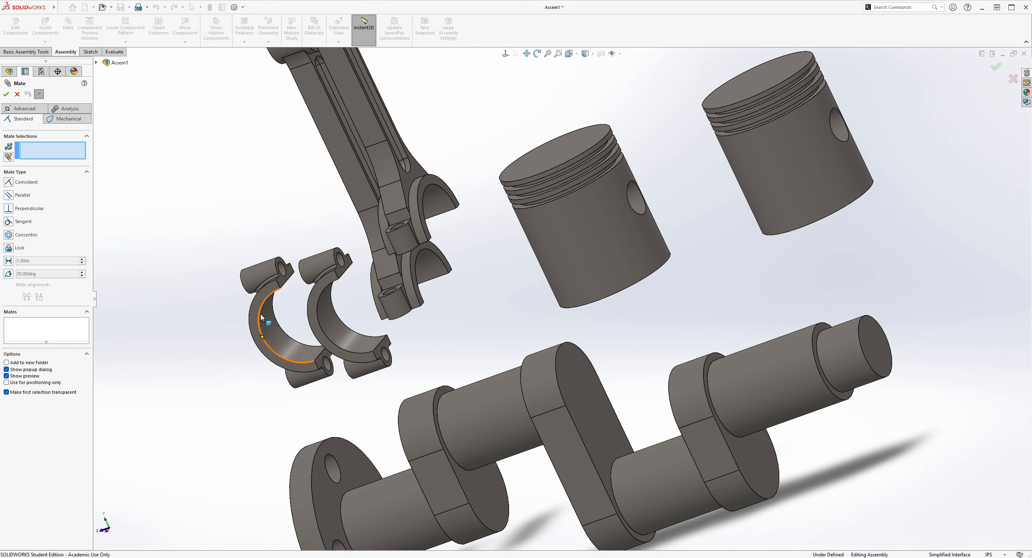
click(275, 336)
scroll(605, 390, up, 2)
middle_drag(605, 390, 634, 356)
click(566, 372)
middle_drag(578, 373, 710, 447)
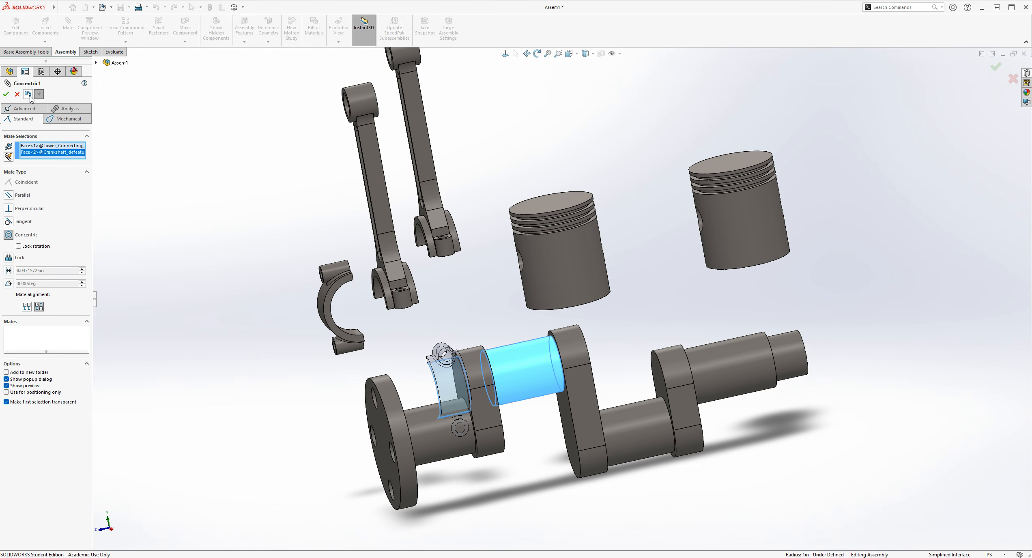
click(6, 94)
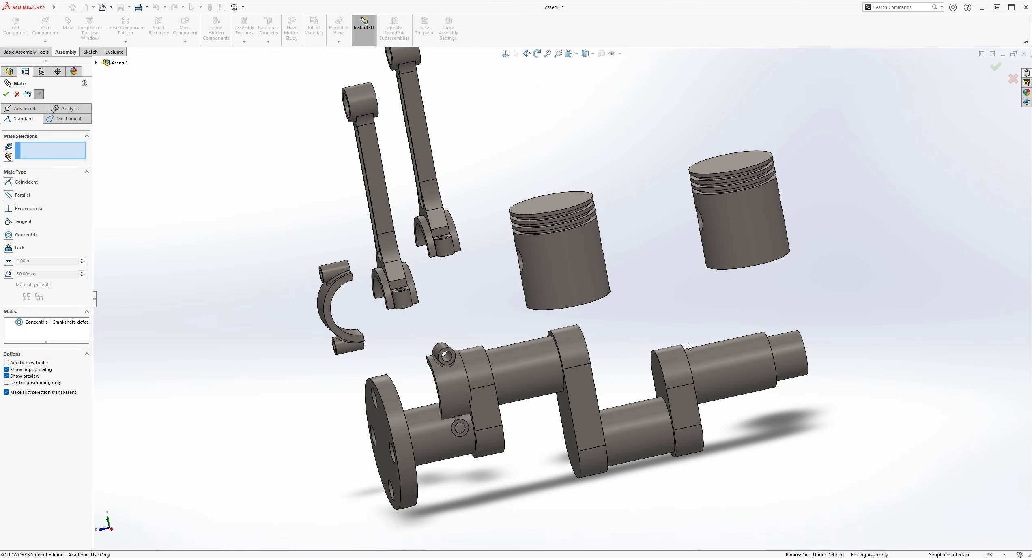
key(Escape)
Slide the mated lower connecting rod along its crankpin to sit between the two crank webs.
scroll(612, 332, up, 2)
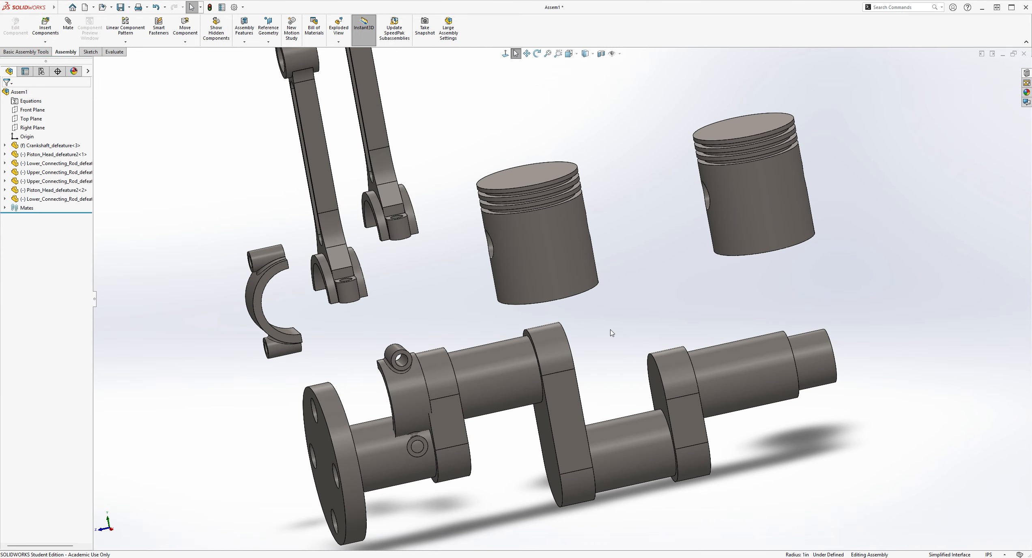
click(68, 24)
scroll(603, 443, up, 2)
drag(358, 382, 473, 386)
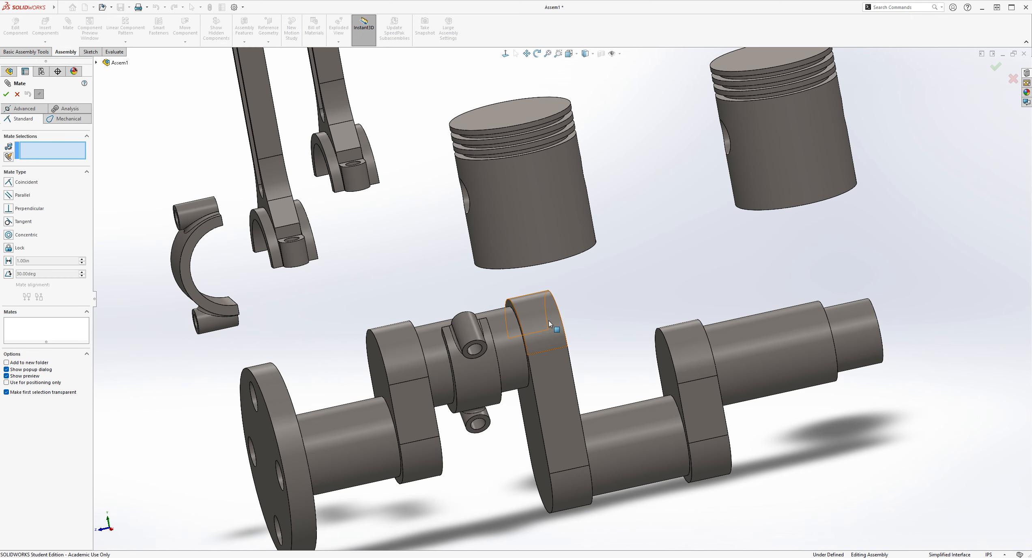
key(Escape)
Set up a Width mate with the two side faces of the mated lower connecting rod as the first selection pair.
click(72, 26)
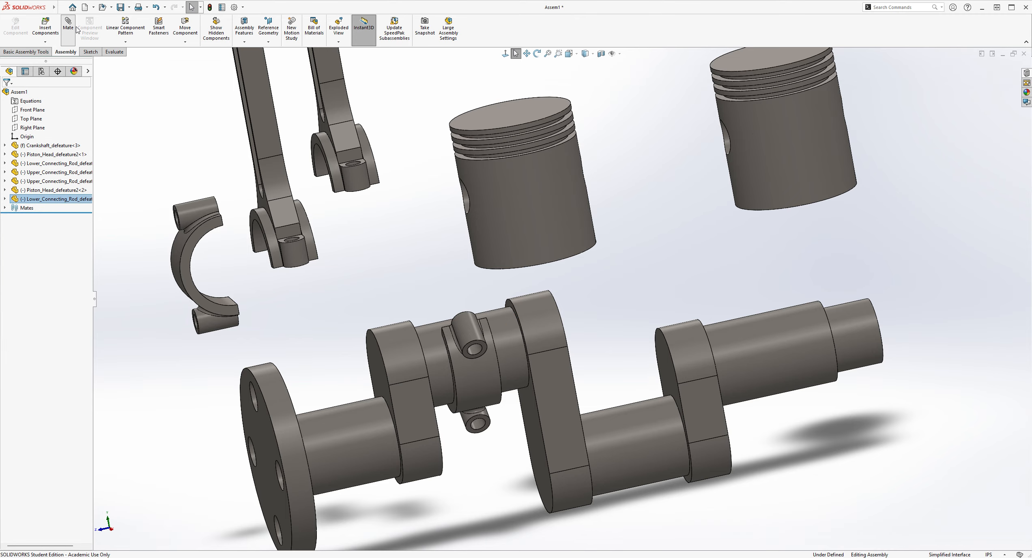
middle_drag(688, 293, 646, 299)
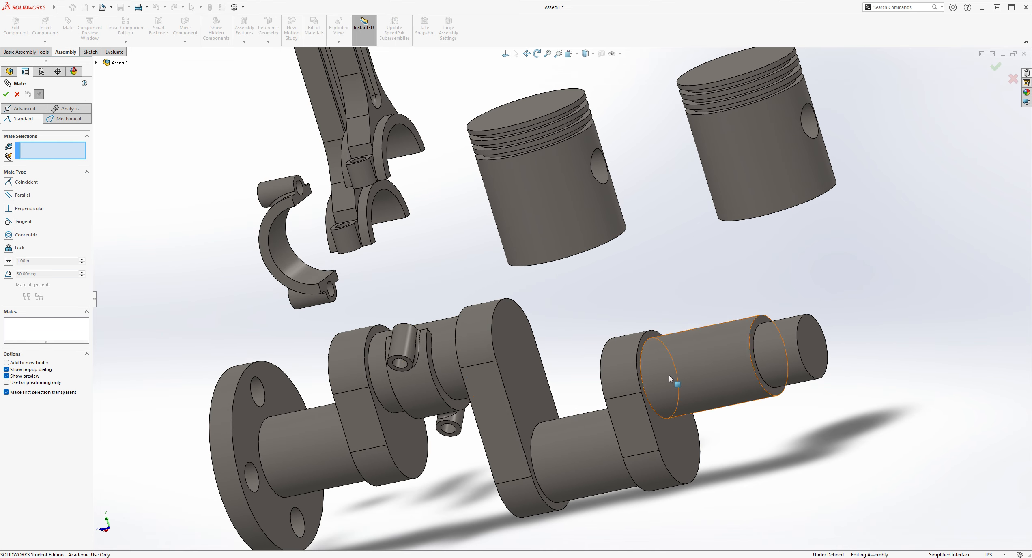
middle_drag(642, 394, 702, 400)
scroll(470, 370, down, 3)
ctrl+middle_drag(469, 371, 489, 357)
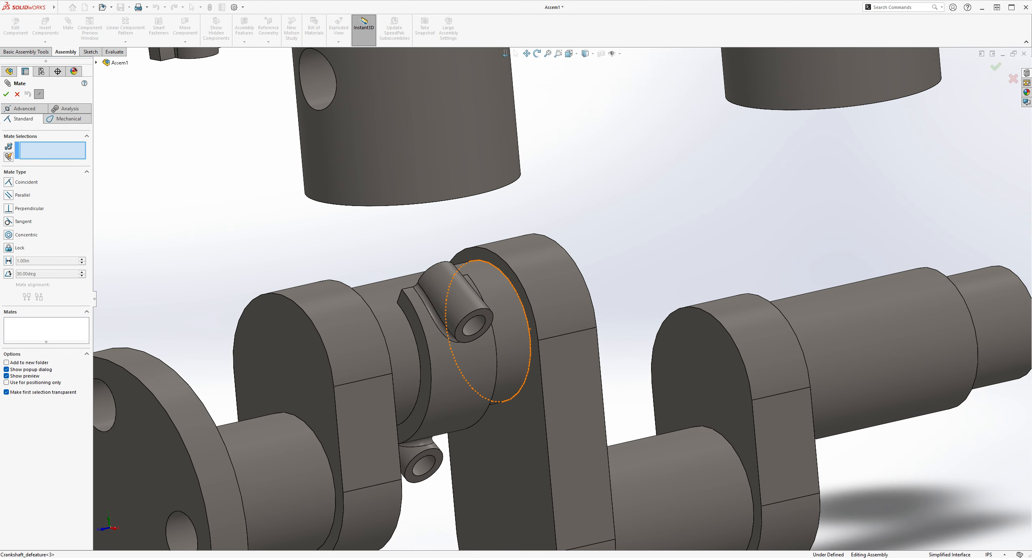
click(23, 109)
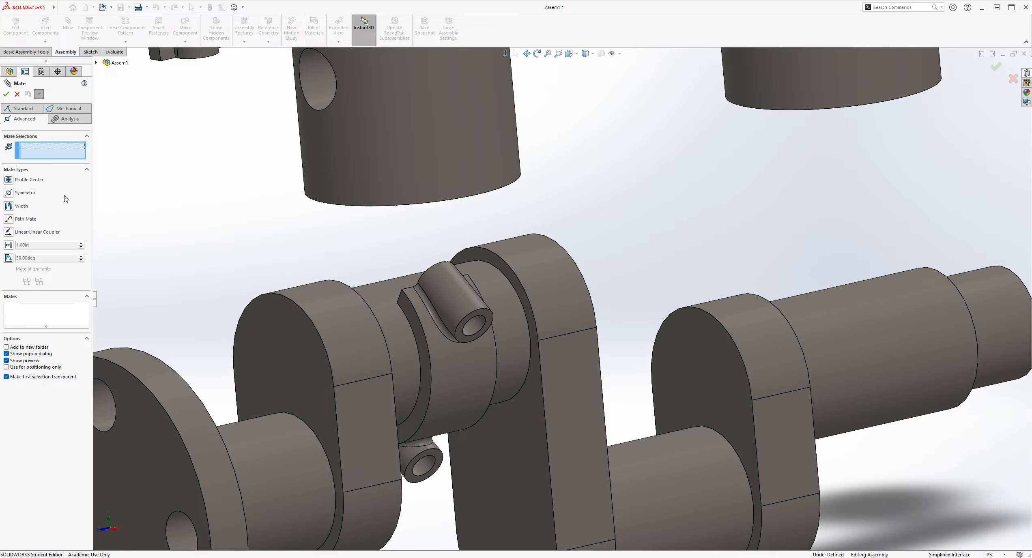
click(9, 206)
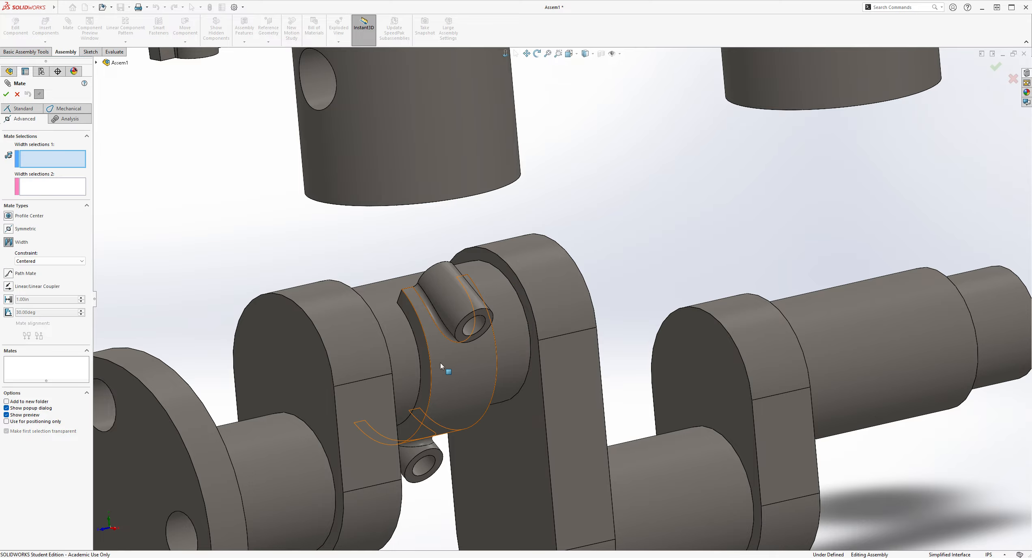
scroll(437, 357, down, 2)
click(418, 346)
middle_drag(418, 346, 461, 406)
click(487, 364)
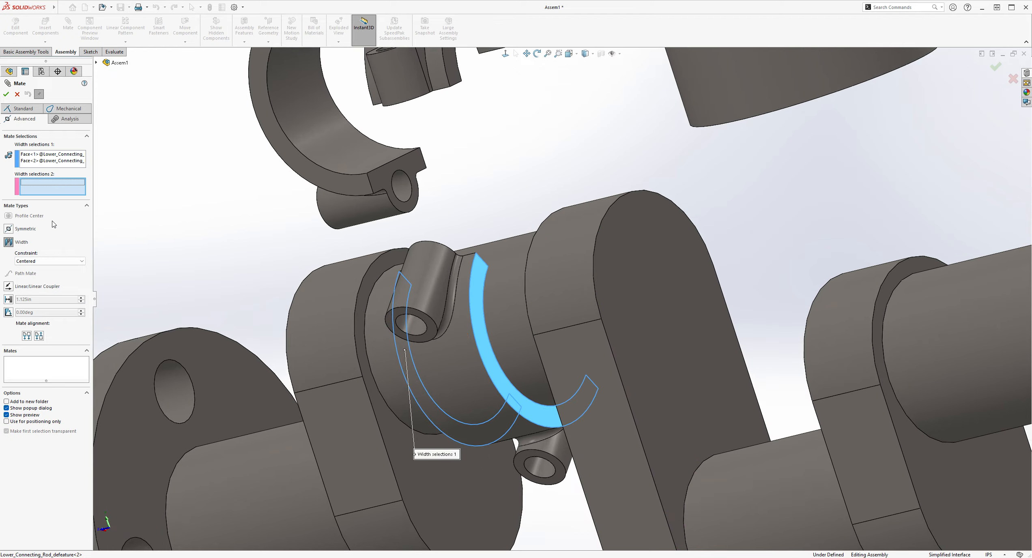
Choose the two crank web faces flanking the crankpin as the second width pair and apply the mate with the Centered constraint.
mouse_move(464, 238)
middle_down()
mouse_move(520, 194)
mouse_move(467, 224)
middle_up()
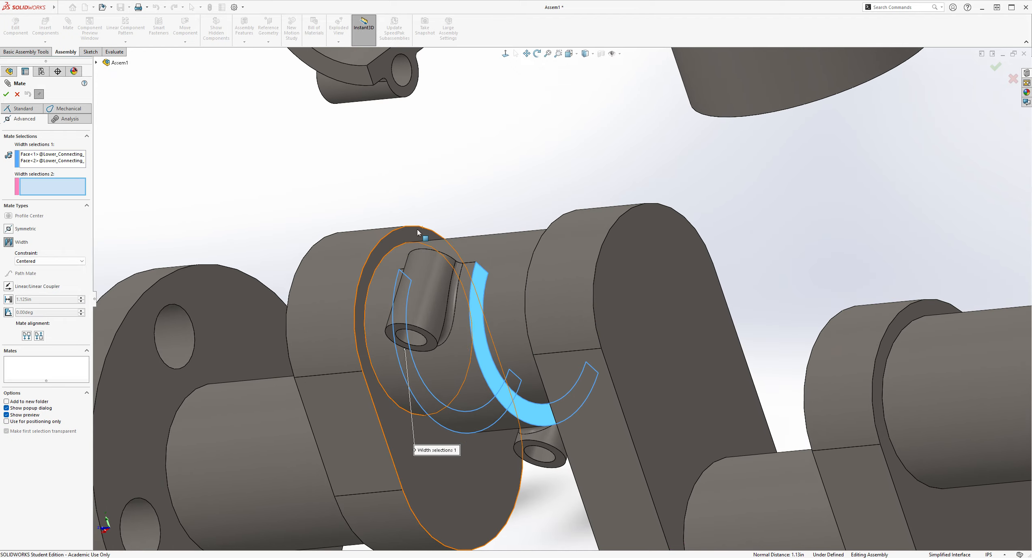
click(417, 230)
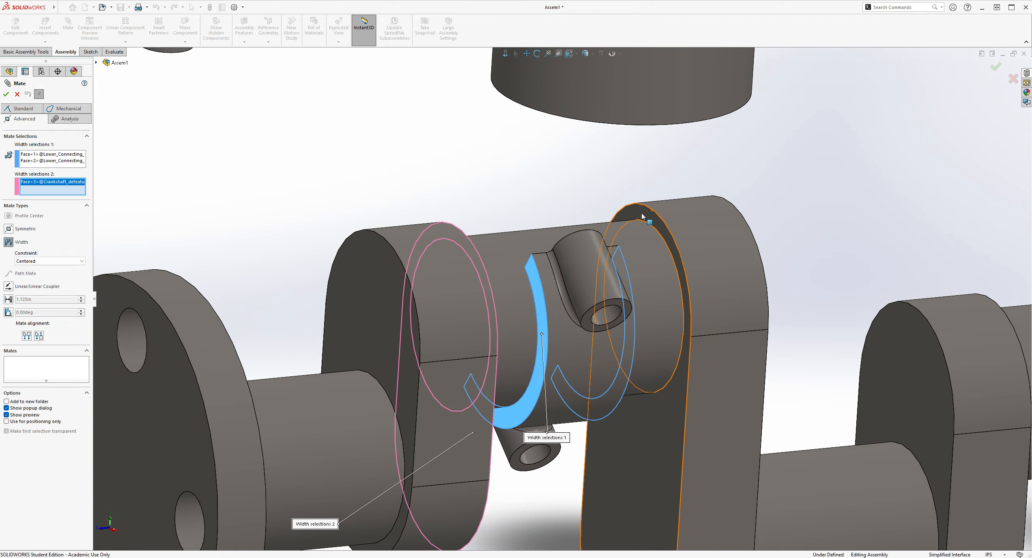
scroll(751, 366, up, 2)
middle_drag(751, 367, 725, 321)
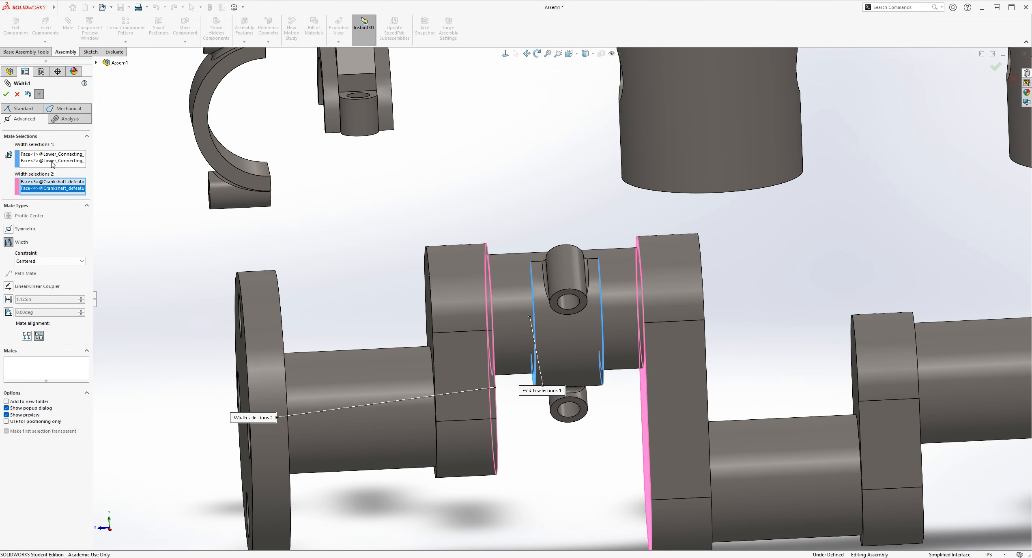
click(6, 94)
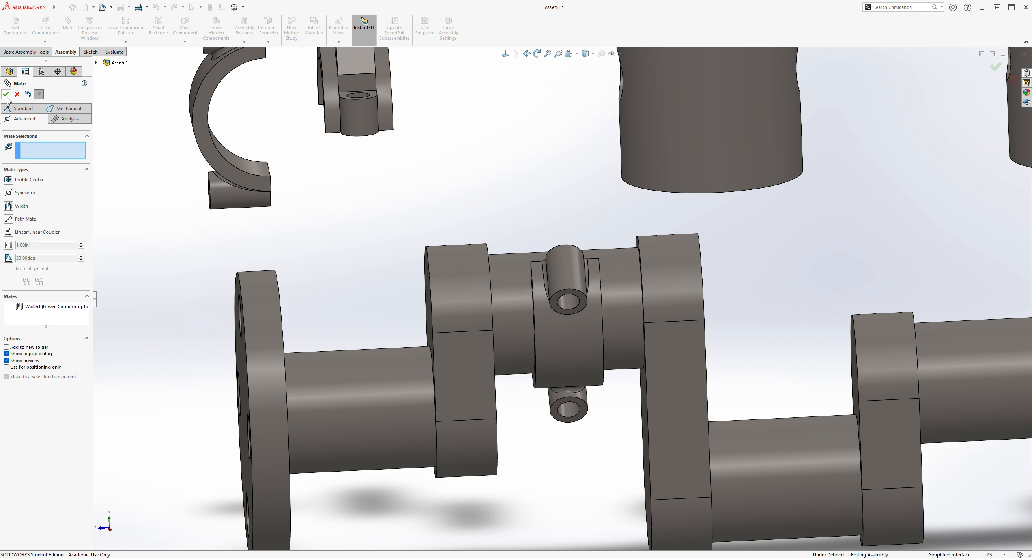
scroll(706, 295, up, 3)
middle_drag(498, 198, 544, 237)
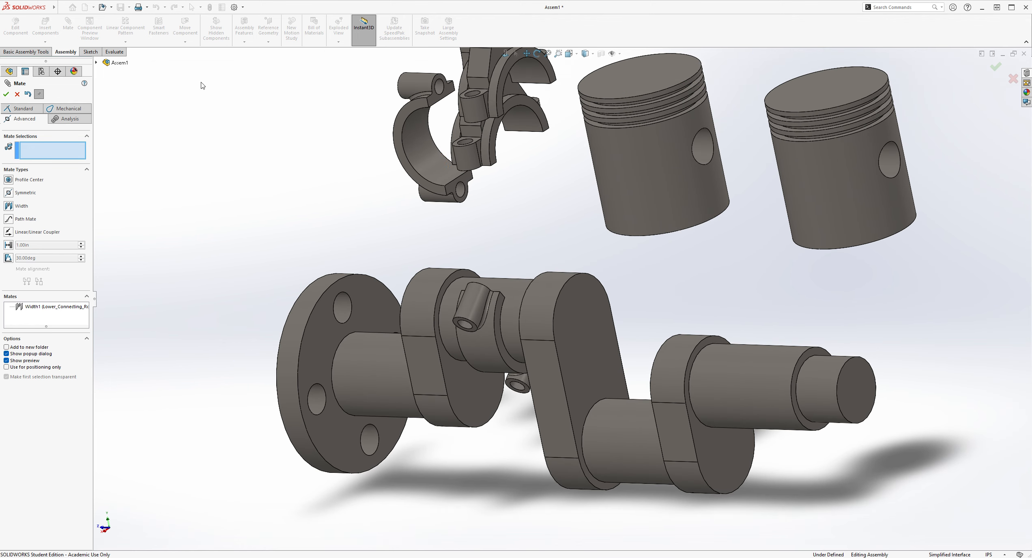
click(420, 151)
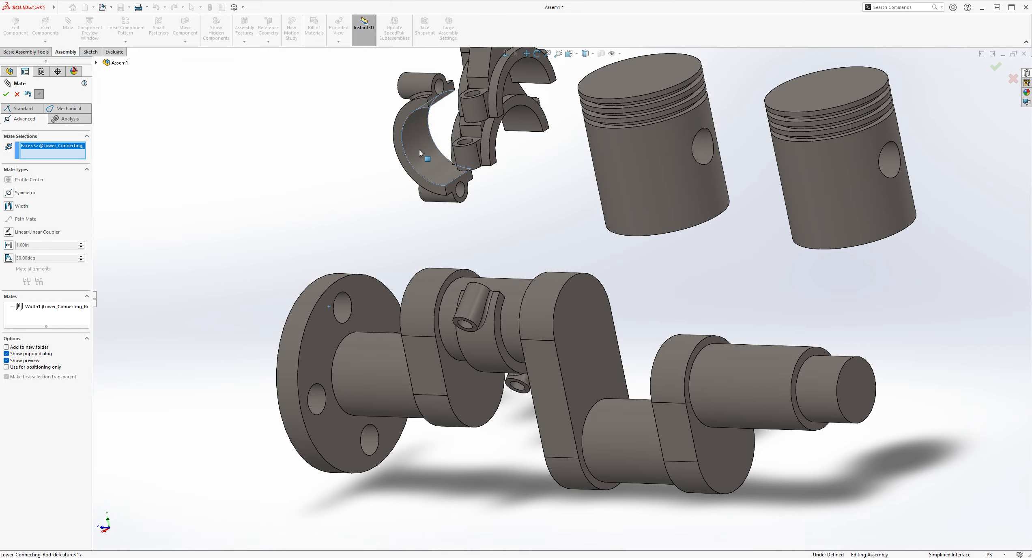
middle_drag(728, 318, 710, 388)
click(683, 417)
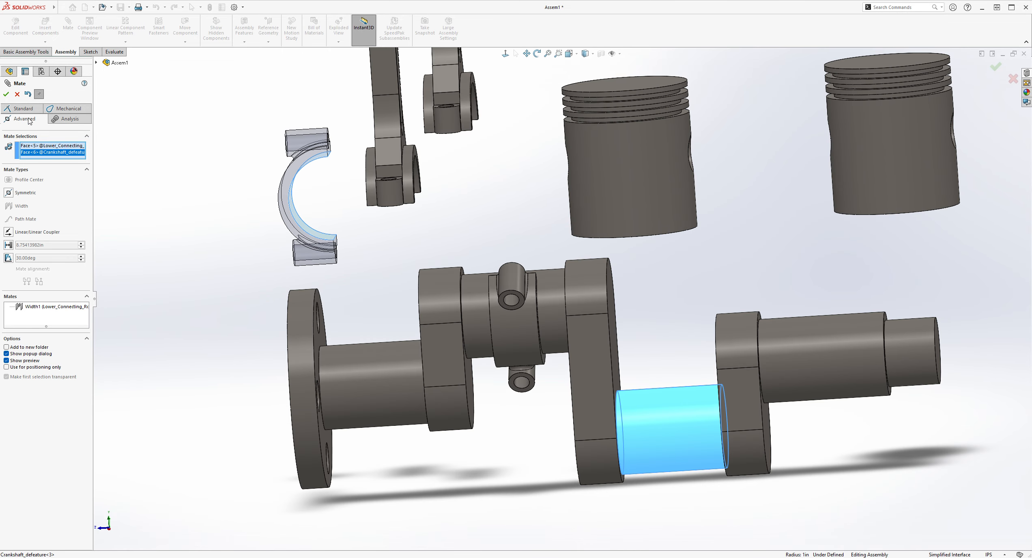
click(17, 94)
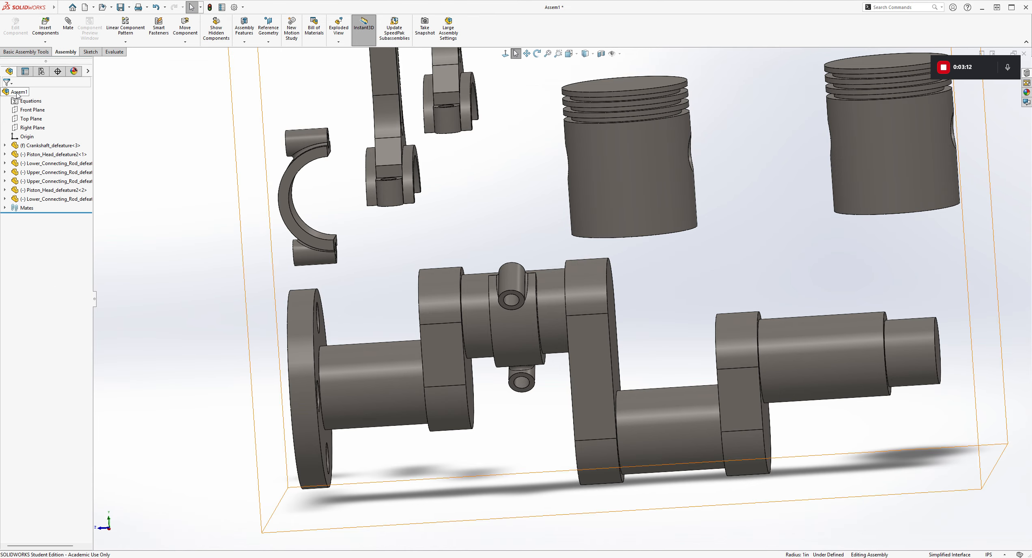
Mate the inner face of the second lower connecting rod concentric with the crankpin farther from the flange.
click(68, 25)
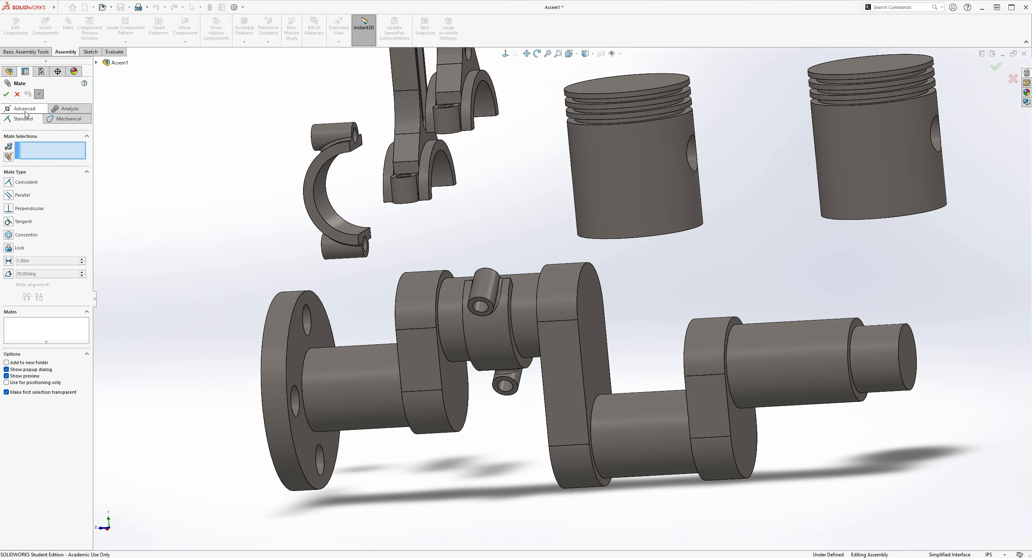
middle_drag(359, 180, 387, 212)
click(356, 191)
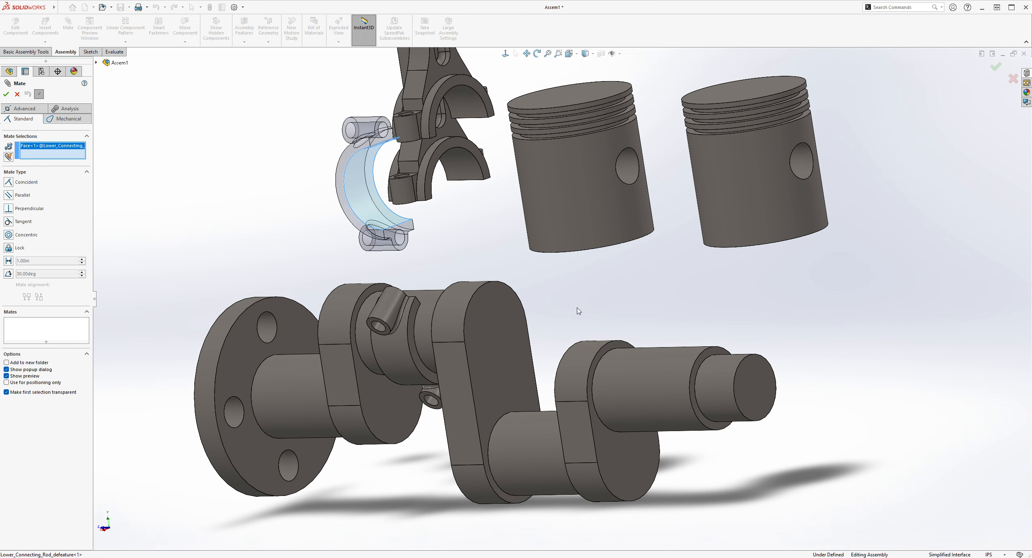
middle_drag(579, 308, 633, 357)
click(680, 412)
middle_drag(799, 450, 748, 480)
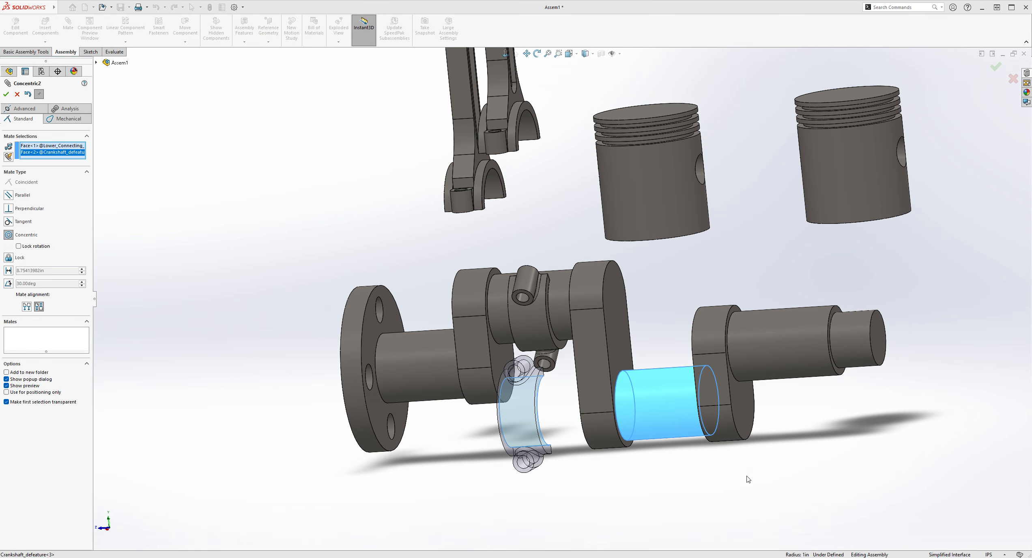
middle_drag(680, 534, 639, 451)
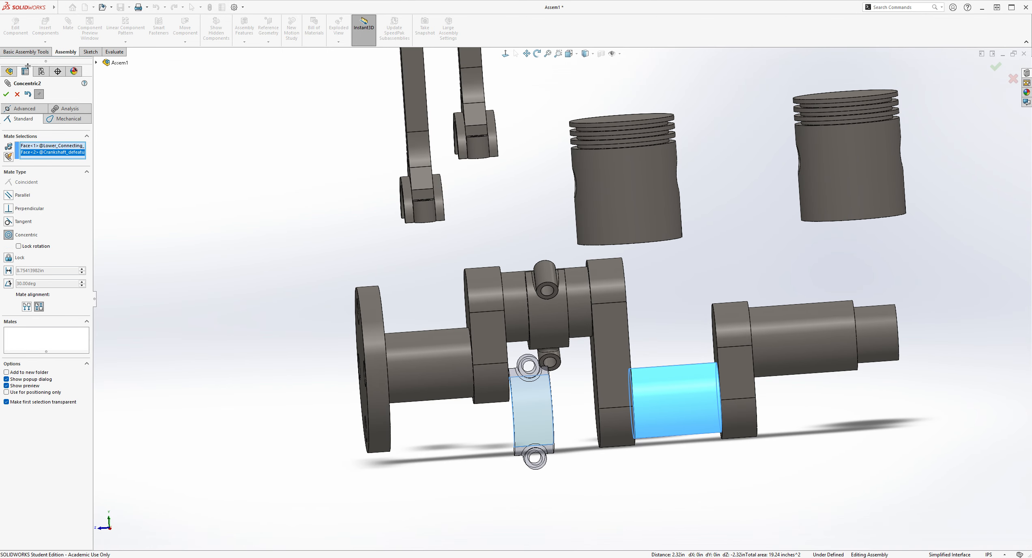
click(6, 94)
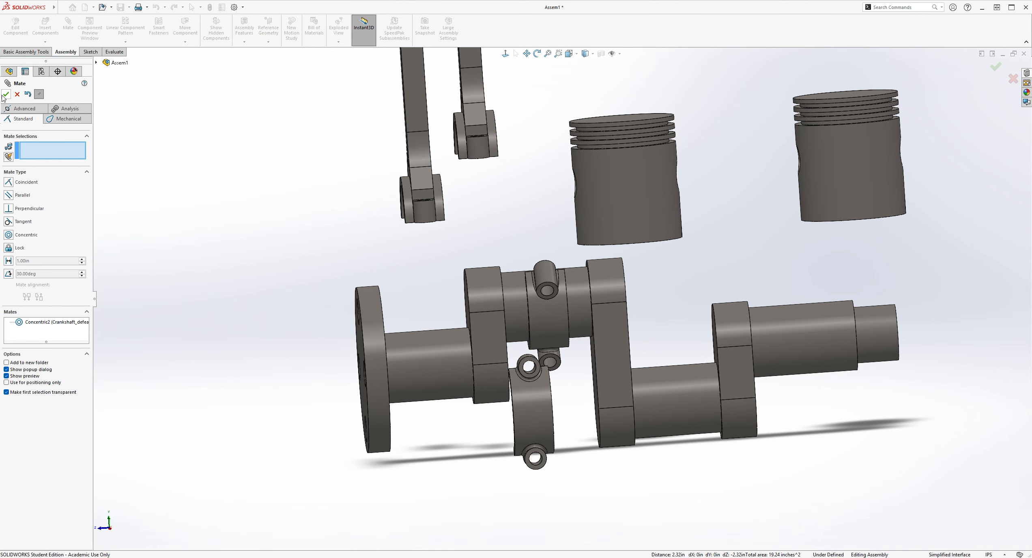
Set up a Width mate with the two side faces of the second lower connecting rod as the first selection pair.
click(24, 108)
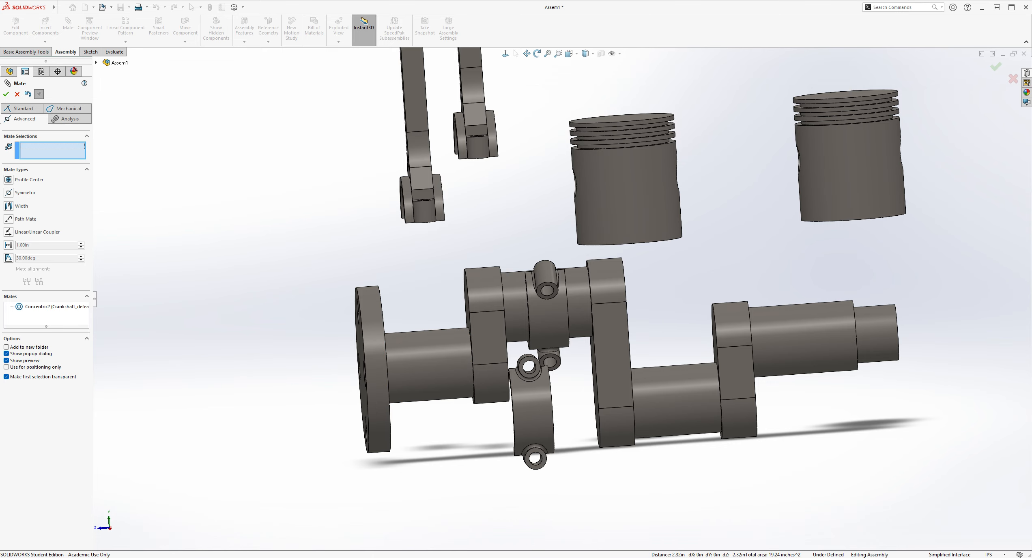
click(6, 208)
scroll(637, 418, down, 3)
middle_drag(622, 410, 664, 396)
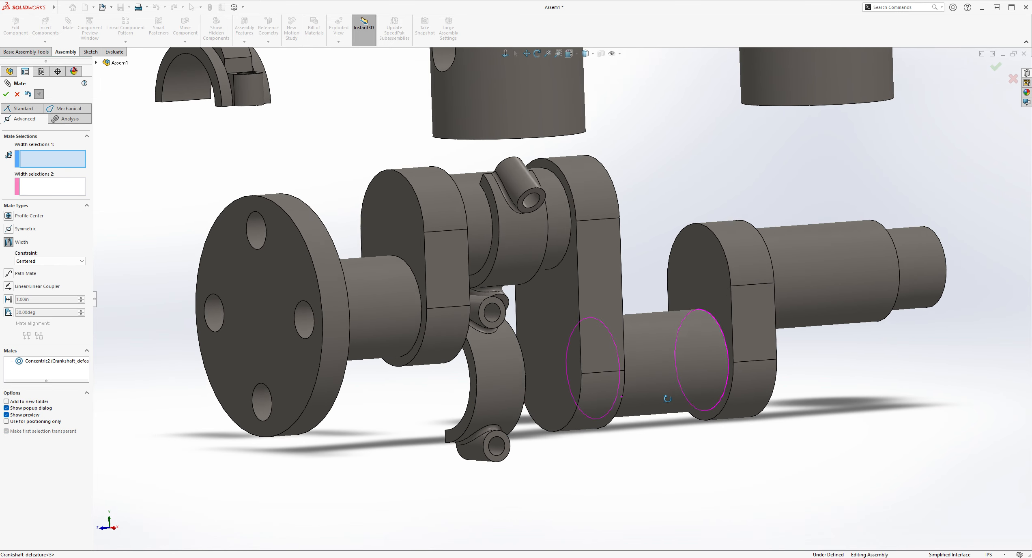
click(488, 399)
middle_drag(489, 400, 506, 399)
click(516, 359)
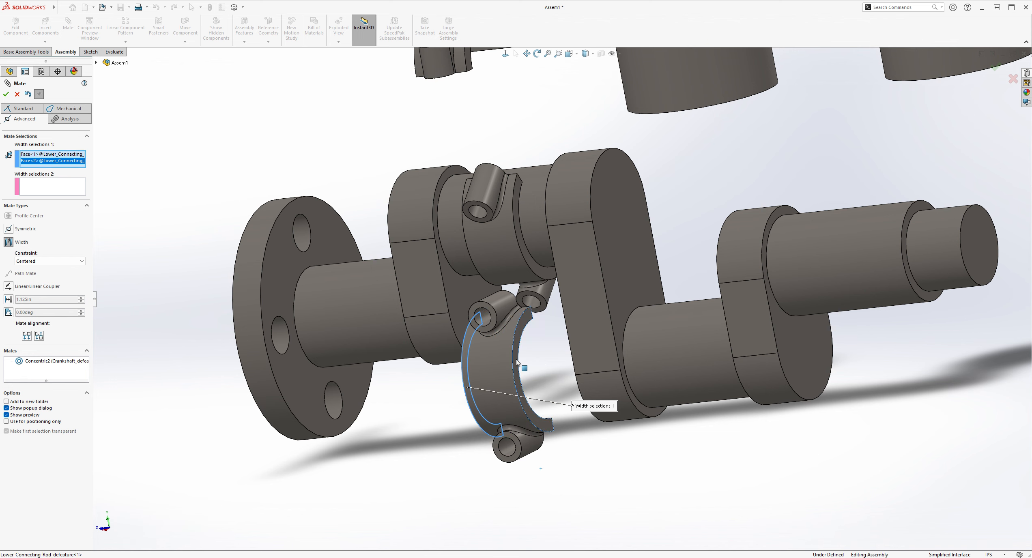
middle_drag(712, 211, 704, 234)
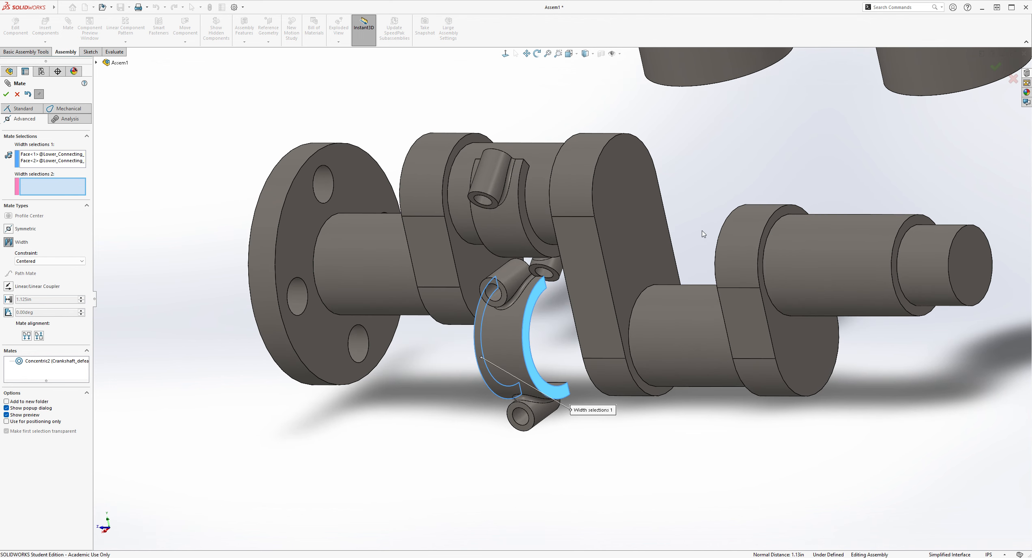
Add the two crank web faces flanking the second crankpin as the other width pair and apply the Centered width mate.
click(652, 231)
middle_drag(819, 194, 808, 246)
click(809, 246)
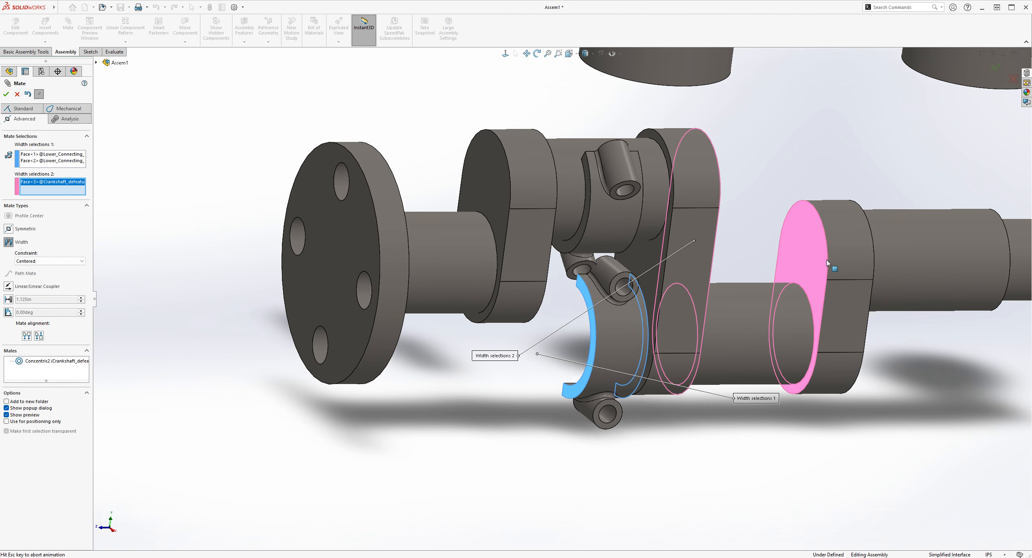
click(6, 94)
scroll(568, 297, up, 3)
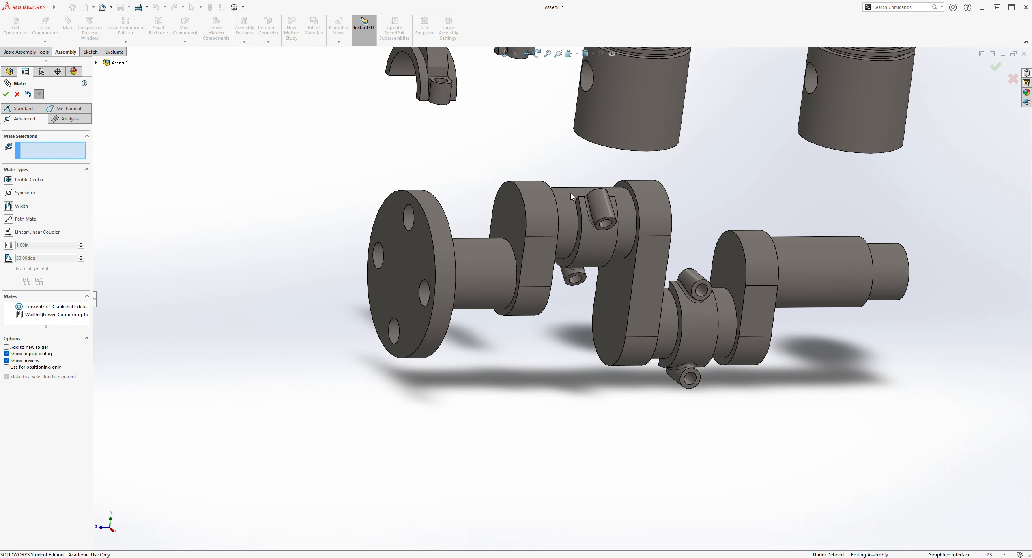
key(Escape)
Rotate both lower connecting rods about their crankpins so that their open sides face upward toward the pistons.
scroll(834, 205, up, 1)
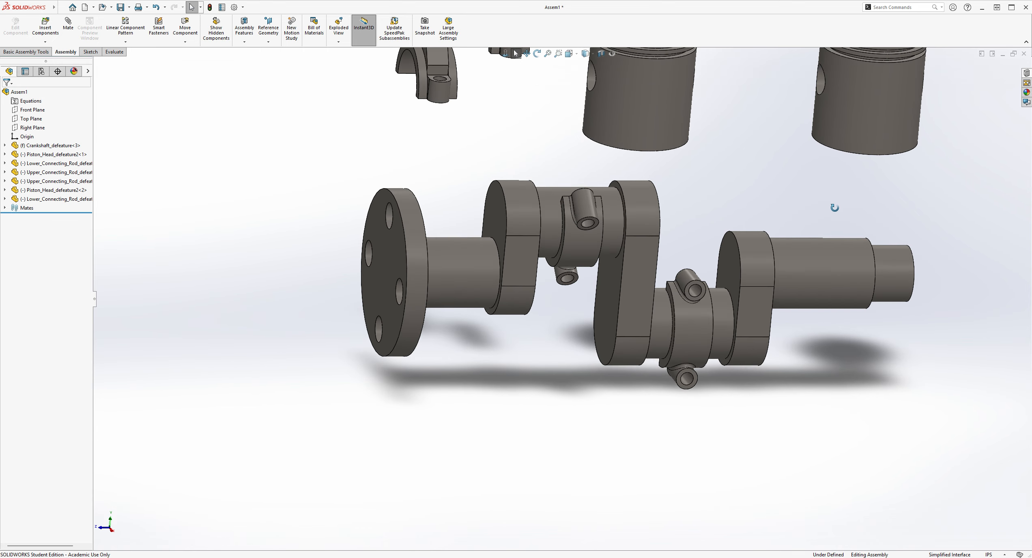
scroll(774, 207, up, 4)
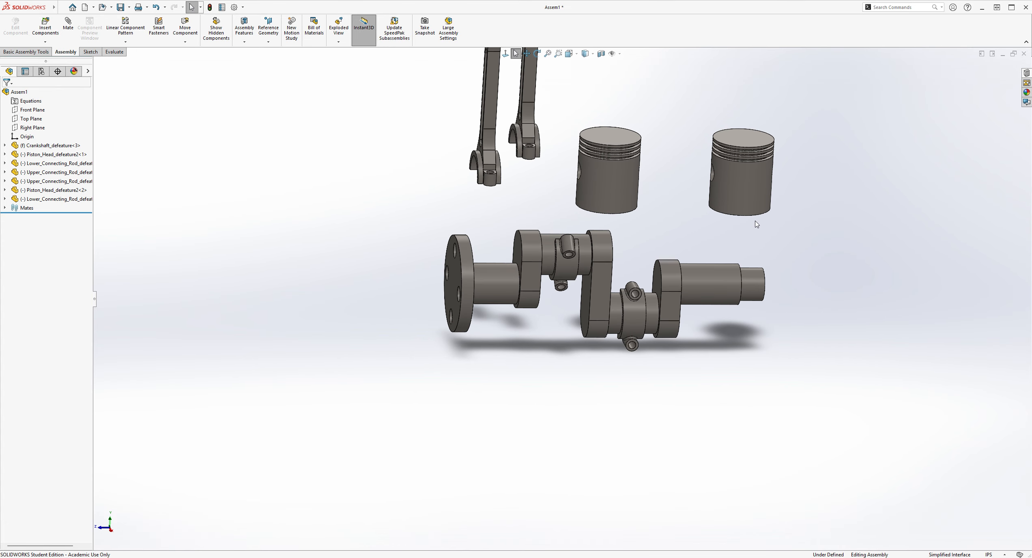
scroll(710, 230, down, 1)
scroll(580, 284, down, 2)
scroll(579, 284, down, 1)
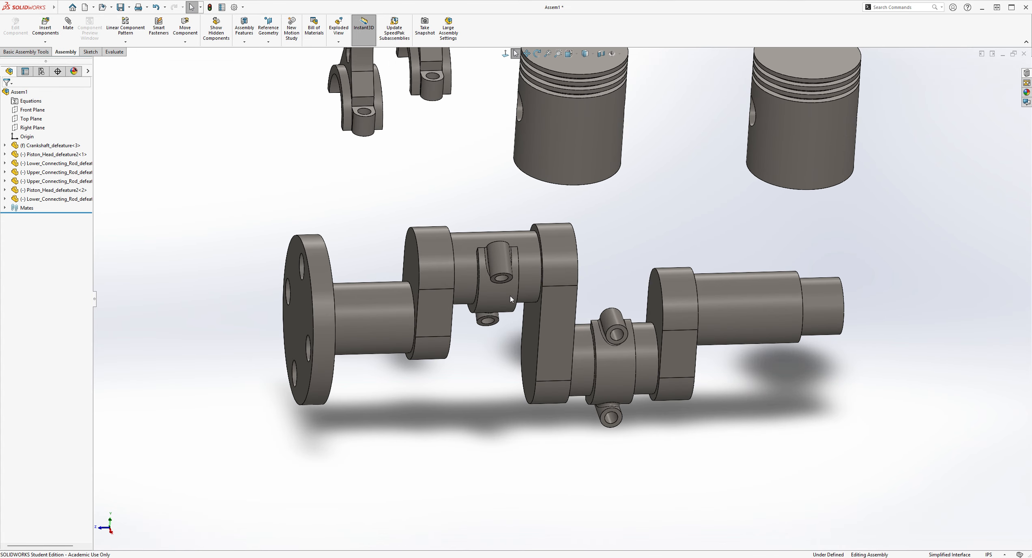
drag(500, 261, 497, 318)
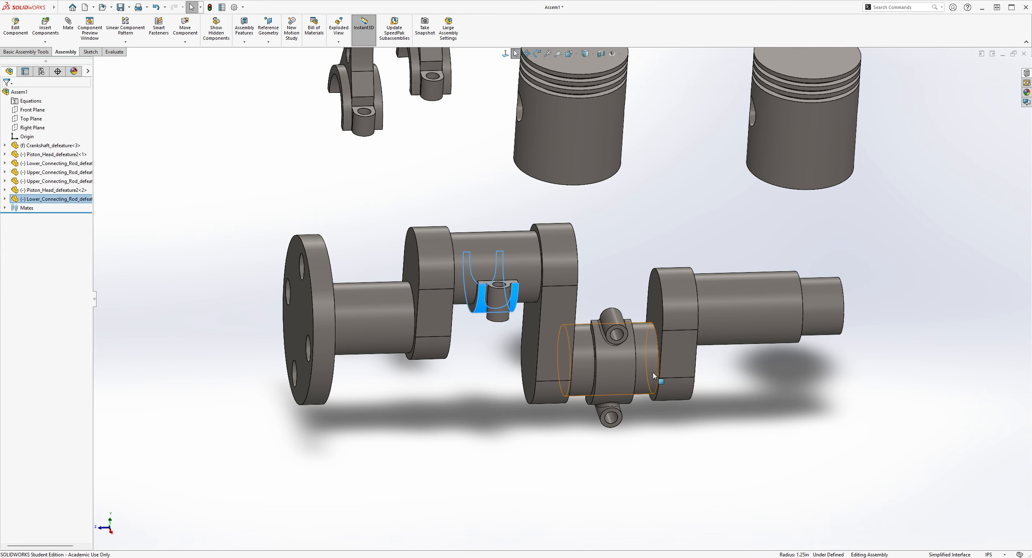
drag(620, 359, 620, 423)
click(716, 422)
Examine the upper connecting rods' bolt bosses and the matching bosses of the lower rods on the crankshaft.
middle_drag(715, 422, 807, 432)
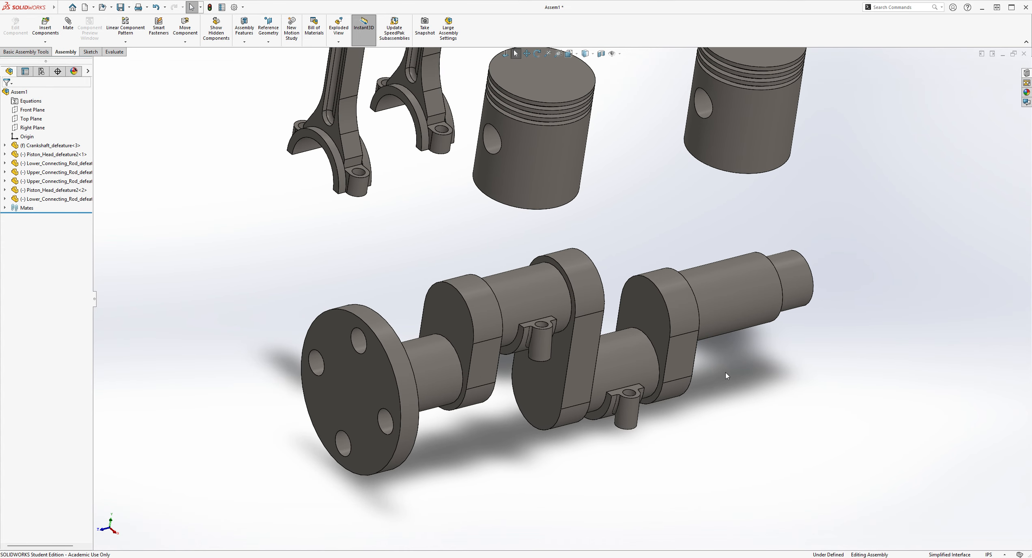
scroll(726, 373, up, 2)
scroll(686, 242, down, 3)
scroll(684, 243, up, 2)
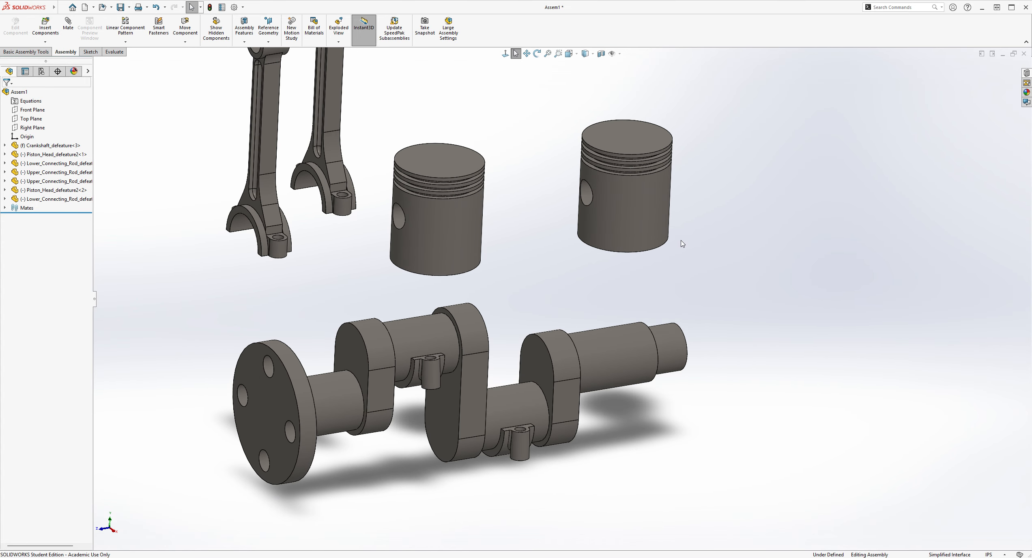
scroll(638, 240, down, 1)
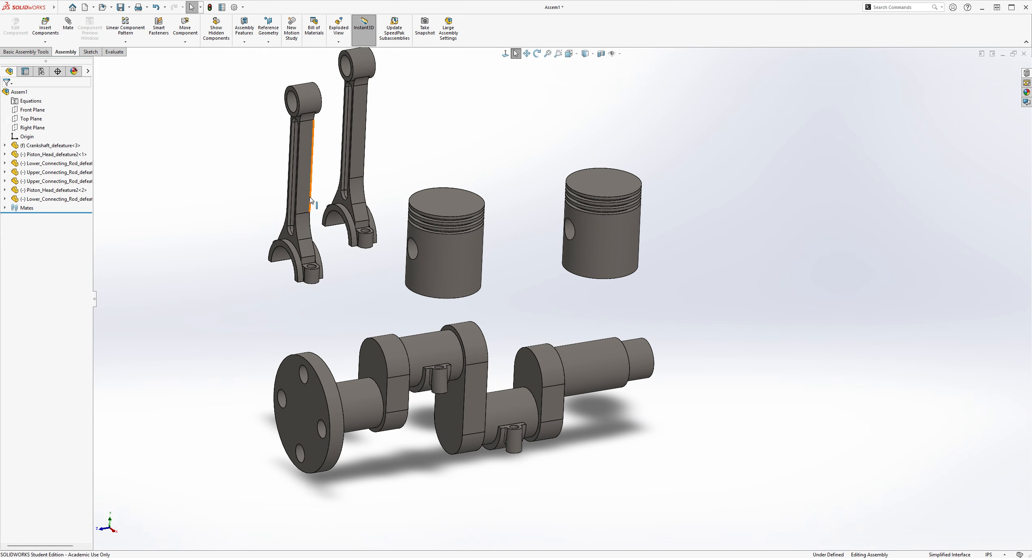
scroll(508, 291, down, 2)
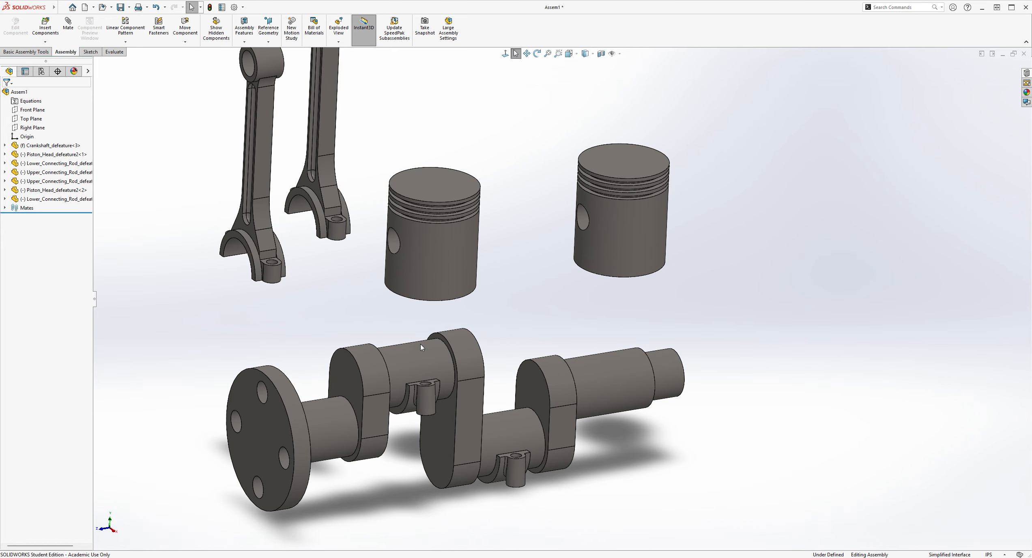
scroll(430, 344, up, 1)
scroll(442, 344, down, 1)
middle_drag(495, 391, 471, 297)
scroll(456, 367, down, 2)
middle_drag(467, 360, 488, 389)
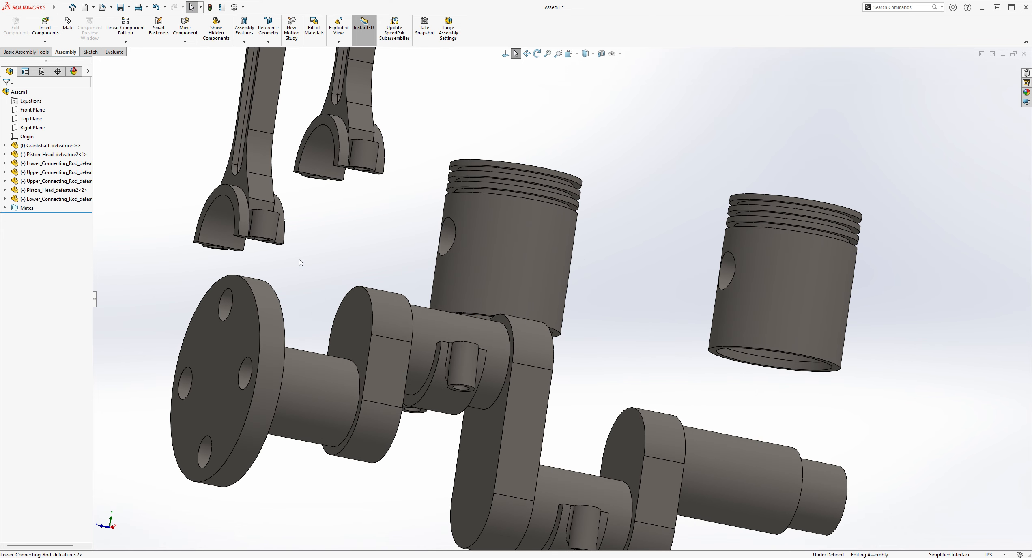
middle_drag(616, 268, 622, 346)
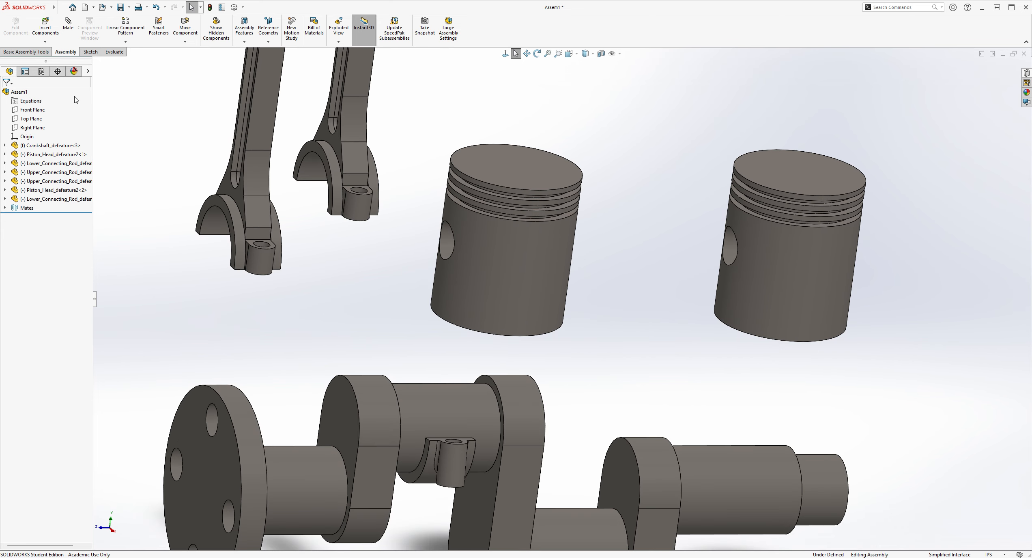
Mate a bolt hole of one upper connecting rod concentric with the matching hole of the lower rod on the flange-side crankpin.
click(72, 27)
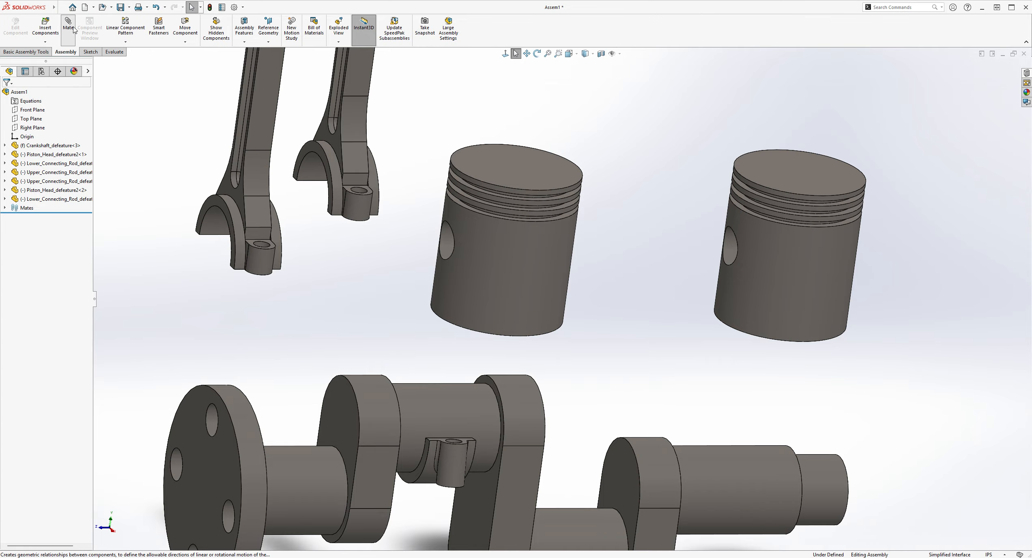
middle_drag(263, 242, 323, 313)
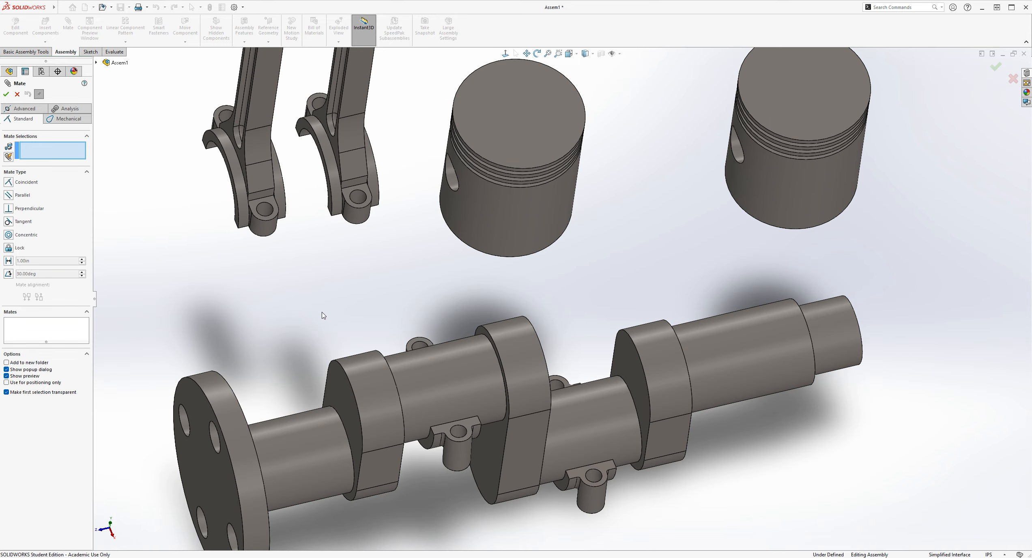
scroll(228, 166, down, 2)
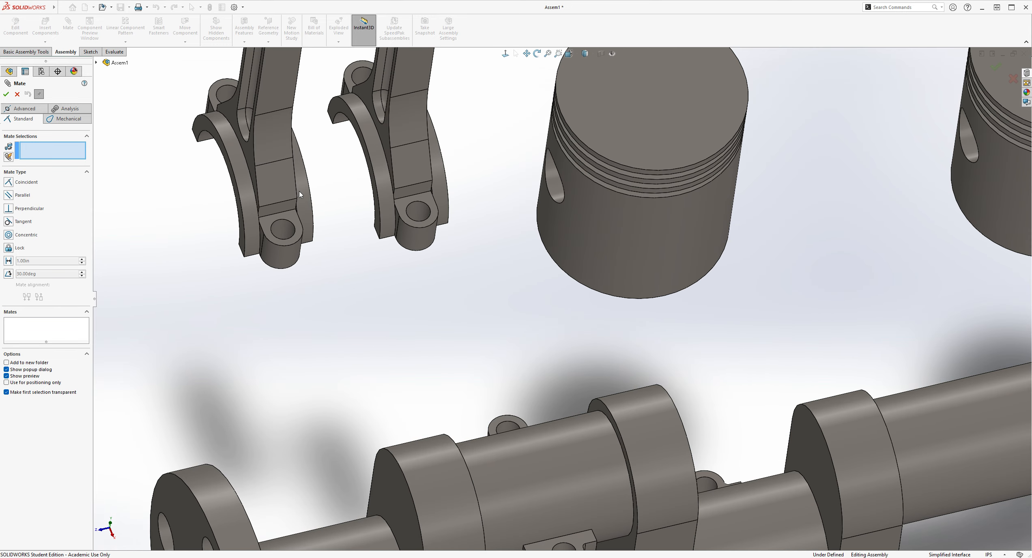
click(286, 234)
ctrl+middle_drag(563, 446, 530, 296)
click(533, 398)
scroll(568, 487, up, 2)
middle_drag(594, 496, 584, 451)
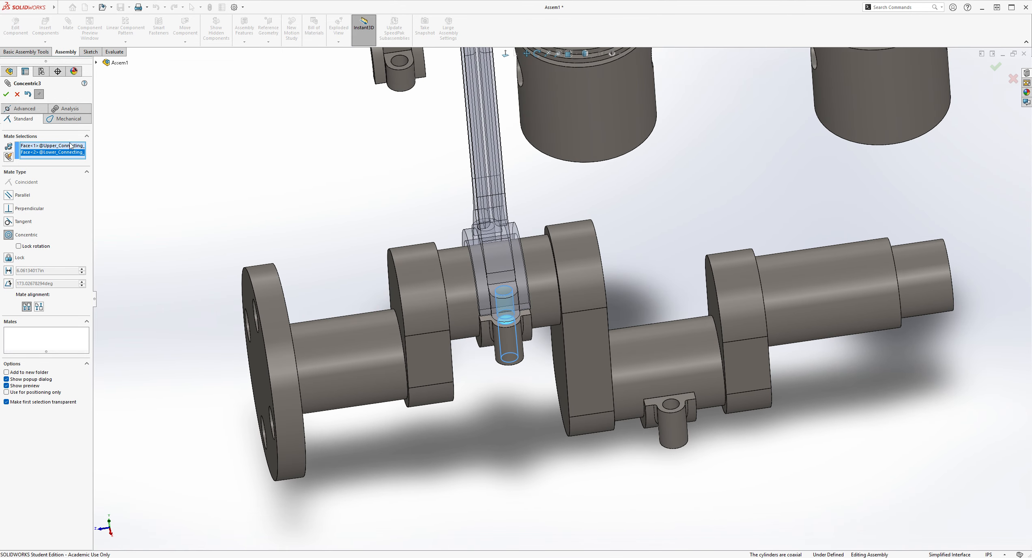
click(6, 94)
Mate the large-end bore of that upper connecting rod concentric with the flange-side crankpin.
middle_drag(673, 243, 606, 241)
drag(606, 241, 530, 170)
click(517, 239)
click(589, 275)
click(722, 292)
Swing the joined connecting rod about the flange-side crankpin to a more upright position.
middle_drag(771, 340, 714, 319)
scroll(682, 248, up, 3)
scroll(581, 251, down, 5)
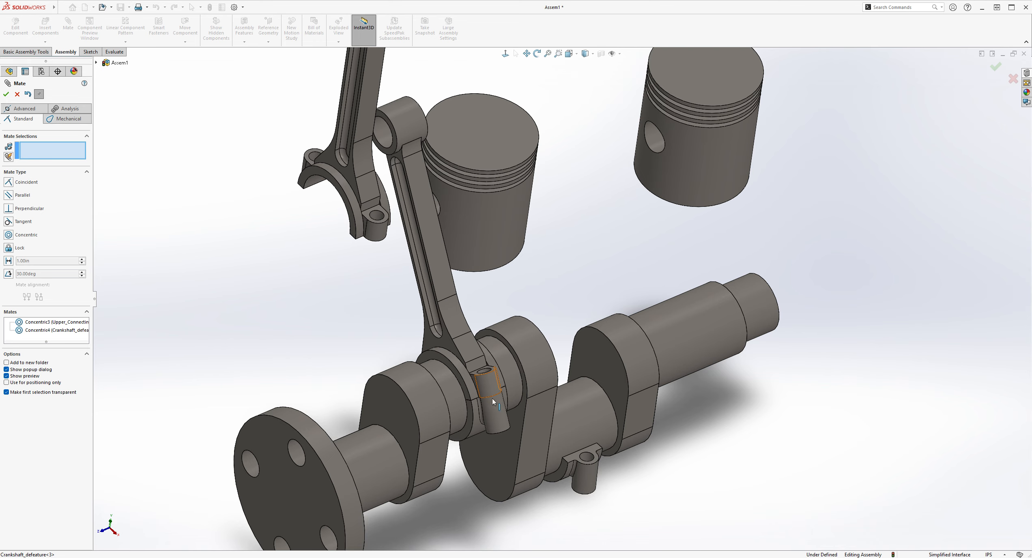
drag(445, 299, 480, 284)
middle_drag(796, 424, 778, 405)
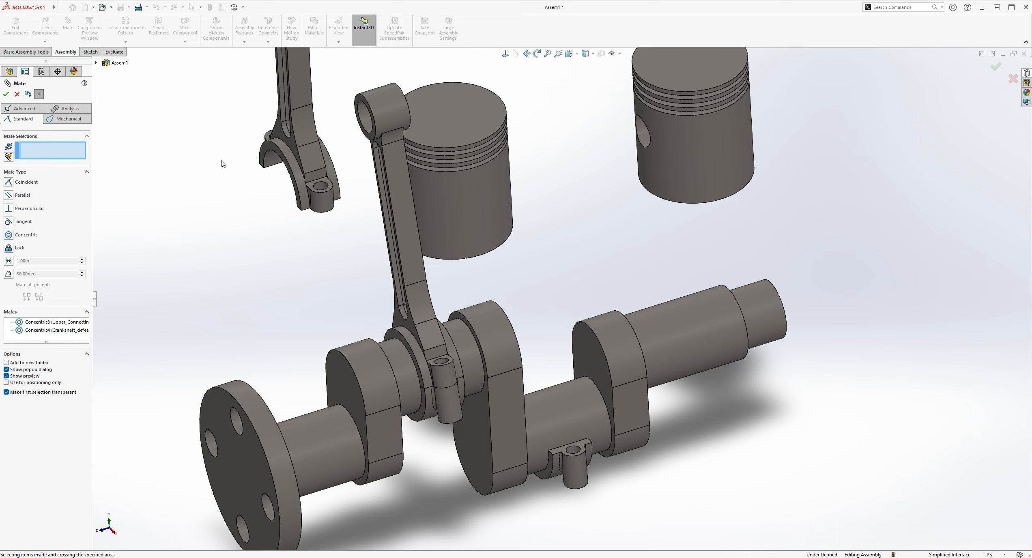
Mate the large-end bore of the other upper connecting rod concentric with the crankpin farther from the flange.
middle_drag(402, 196, 523, 136)
middle_drag(330, 143, 337, 115)
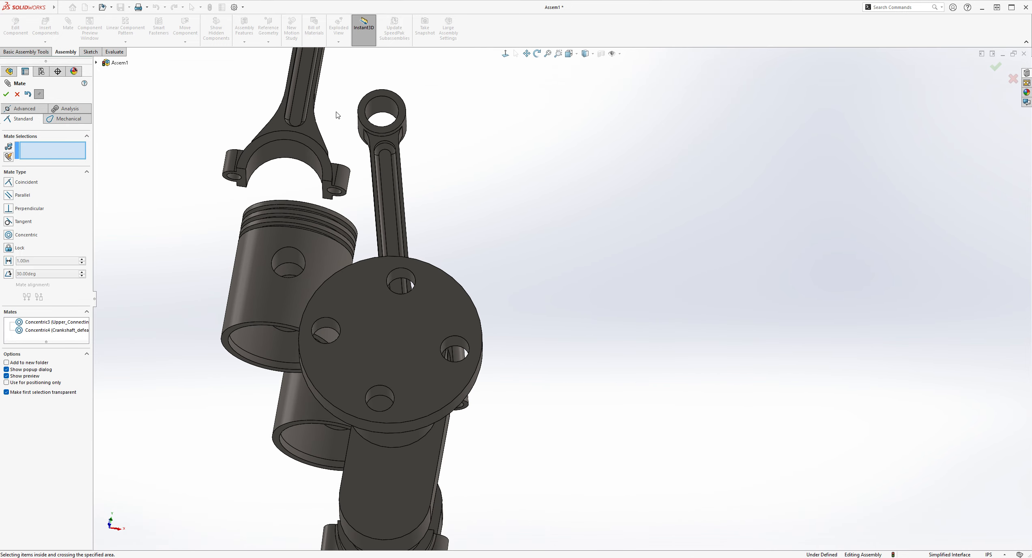
scroll(310, 104, down, 2)
click(282, 187)
middle_drag(282, 186, 655, 377)
scroll(684, 439, down, 3)
click(568, 410)
click(6, 94)
Mate the bolt hole of the second upper connecting rod concentric with the matching hole of its lower rod.
middle_drag(608, 405, 576, 345)
scroll(576, 345, down, 3)
click(576, 320)
click(568, 347)
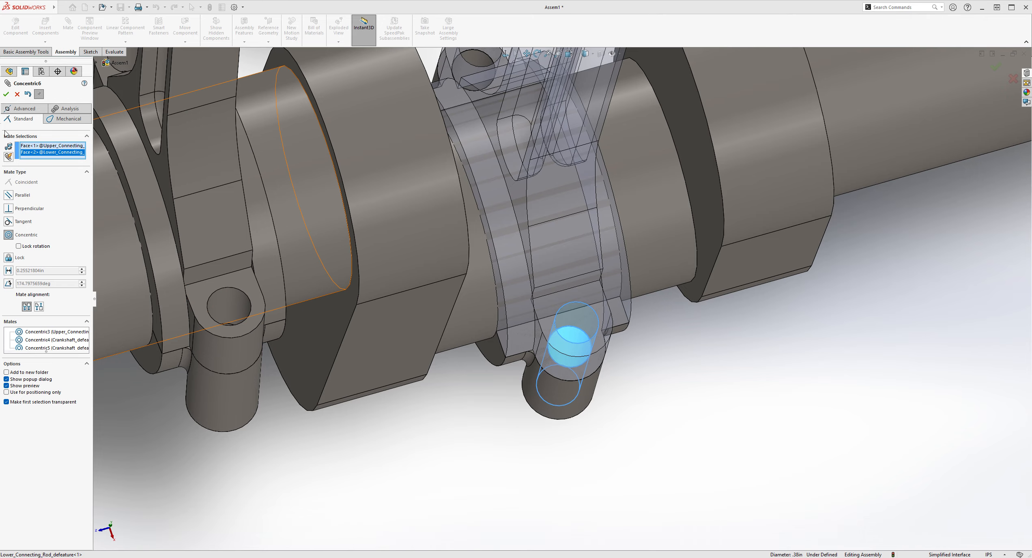
click(7, 94)
Mate the pin hole of one piston concentric with the small-end bore of the flange-side upper connecting rod.
scroll(626, 257, up, 6)
middle_drag(644, 271, 577, 89)
scroll(528, 154, down, 5)
middle_drag(605, 171, 690, 191)
click(473, 249)
middle_drag(742, 170, 721, 211)
scroll(605, 262, up, 2)
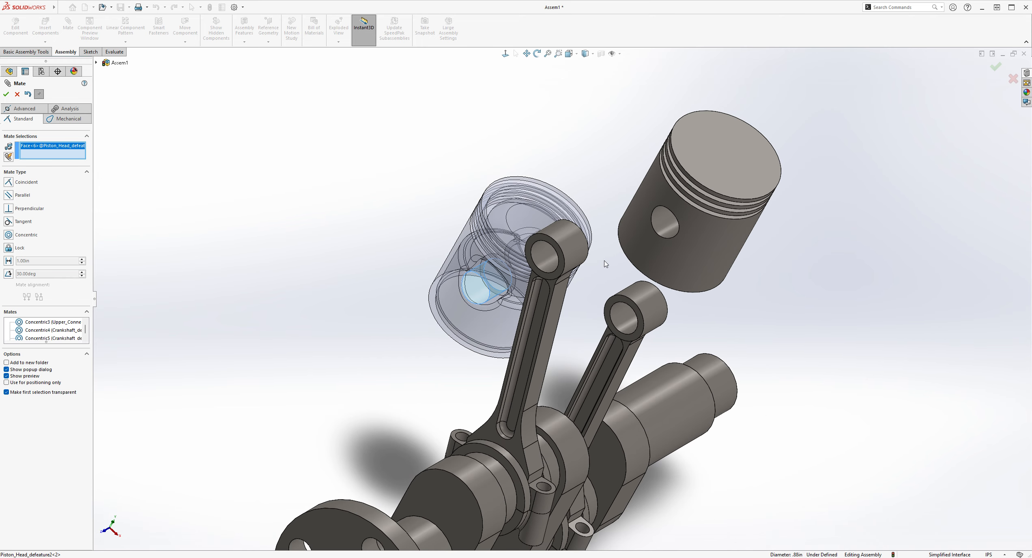
click(549, 259)
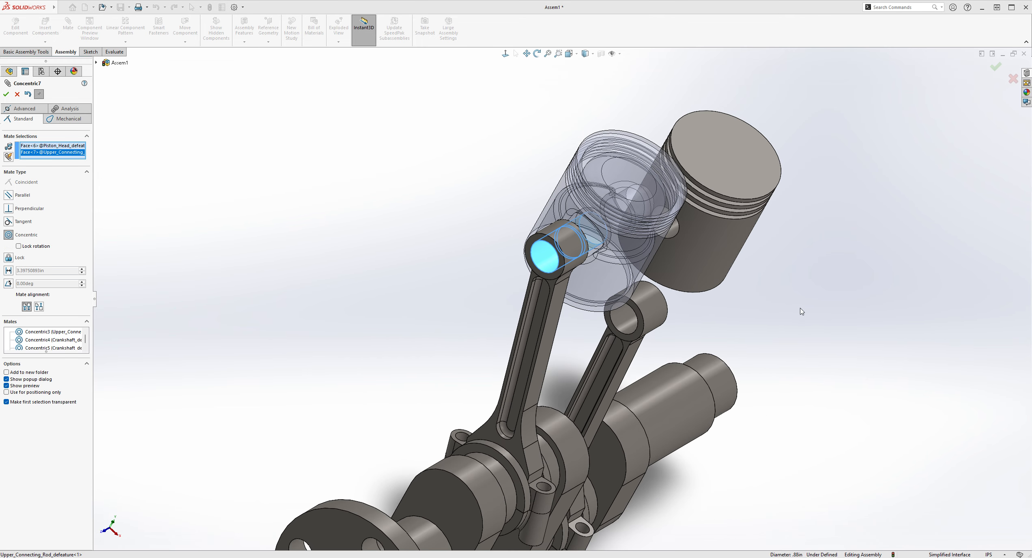
click(6, 94)
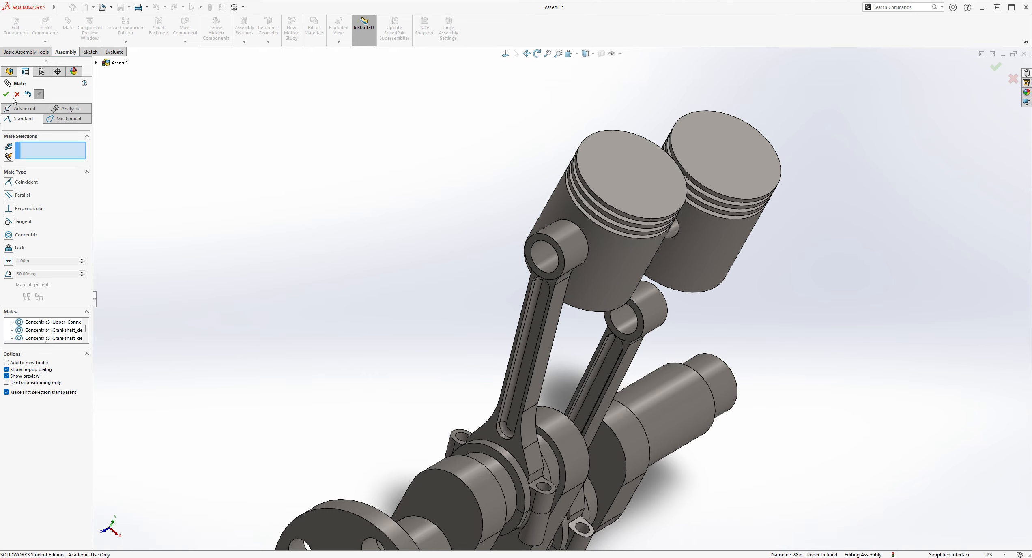
Slide the mated piston along its pin axis over the rod's small end and back clear of it.
middle_drag(732, 381, 581, 99)
scroll(629, 248, up, 2)
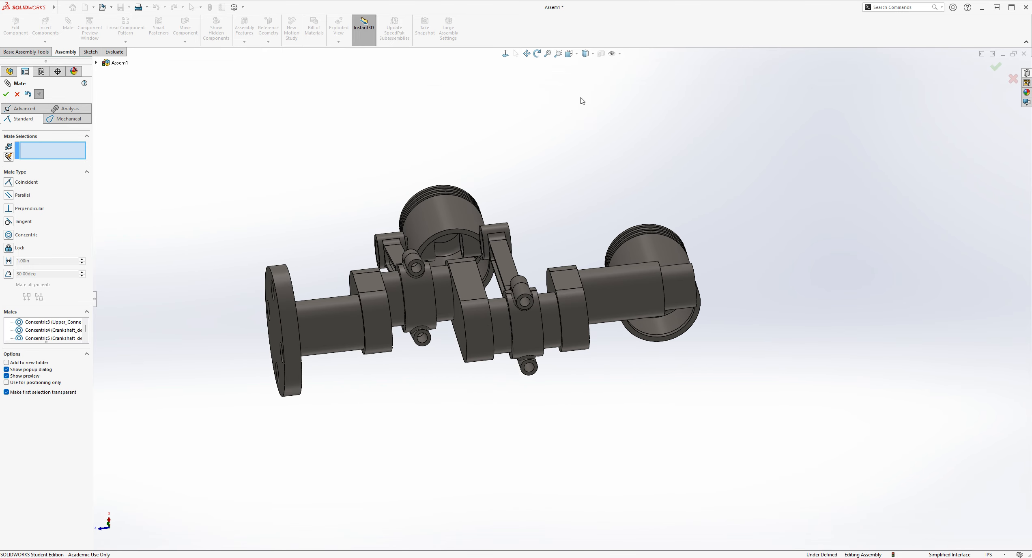
scroll(508, 205, down, 3)
scroll(527, 199, down, 2)
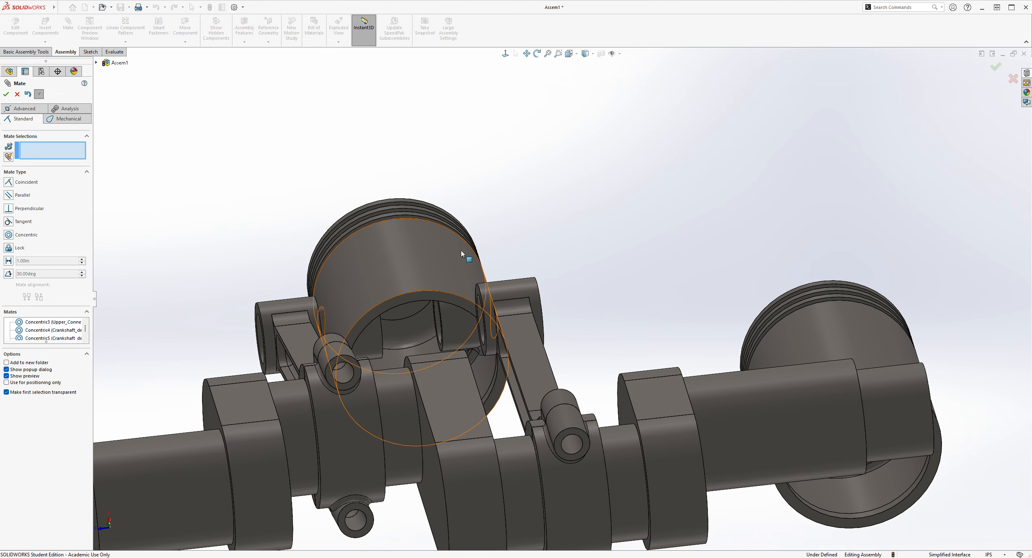
drag(415, 261, 284, 235)
middle_drag(284, 235, 456, 230)
scroll(364, 212, down, 2)
scroll(422, 214, down, 2)
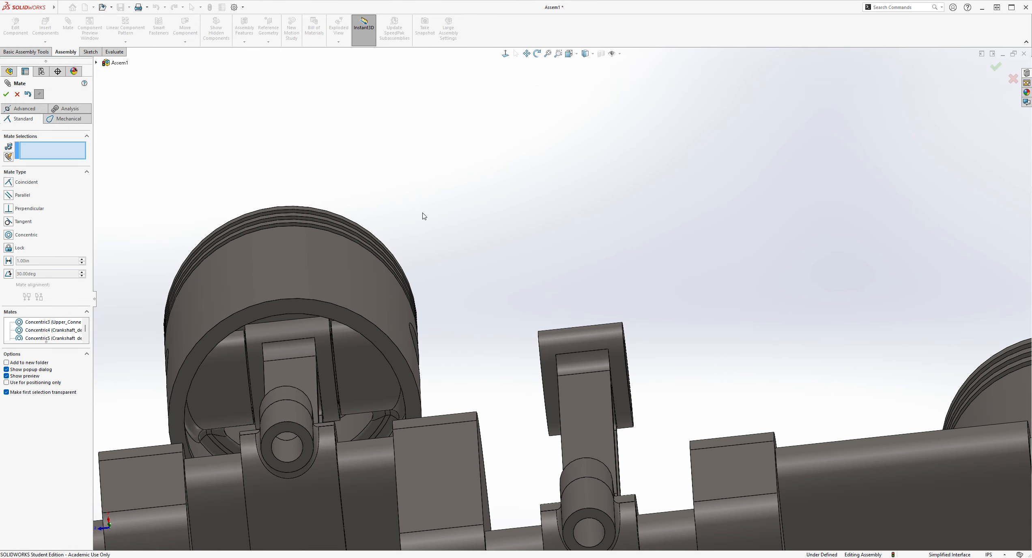
drag(331, 254, 502, 243)
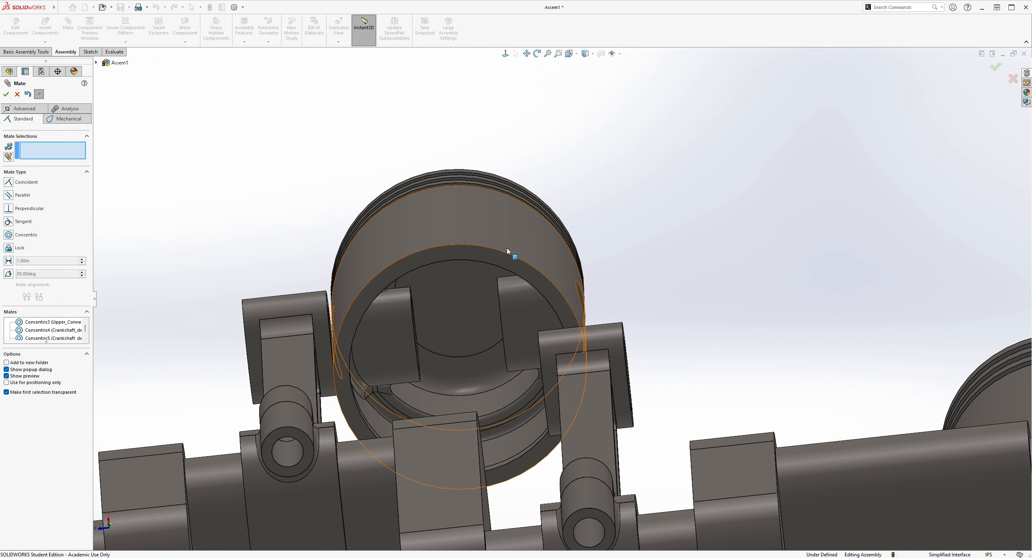
Set up a centered Width mate with both end faces of the flange-side upper rod's small end as the first width set.
middle_drag(661, 224, 673, 233)
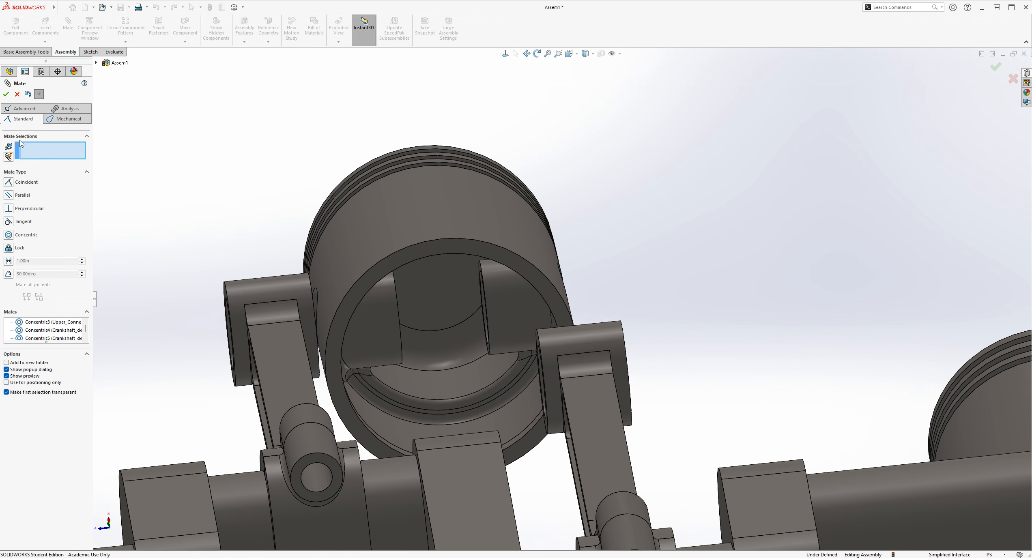
click(21, 109)
click(27, 205)
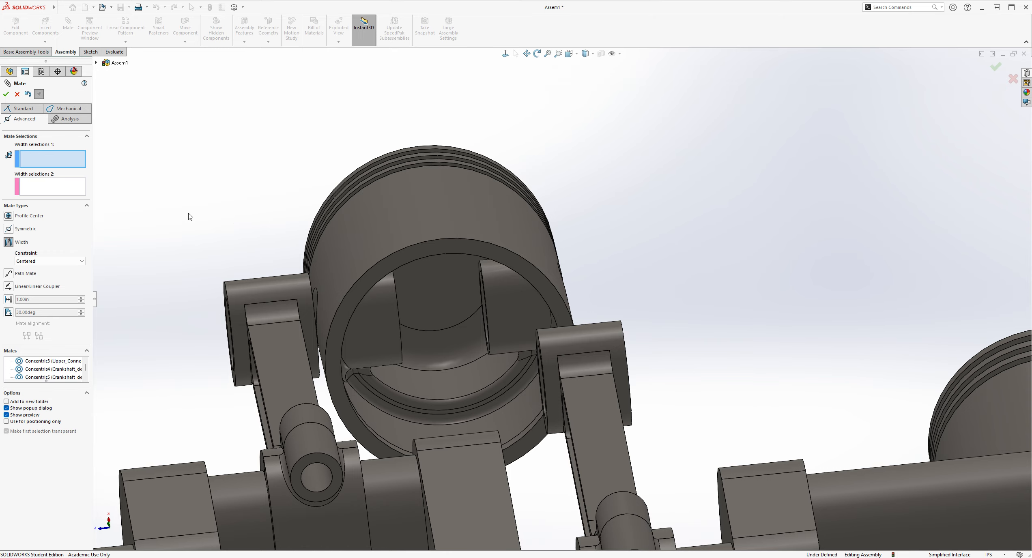
scroll(350, 215, up, 3)
middle_drag(546, 217, 725, 251)
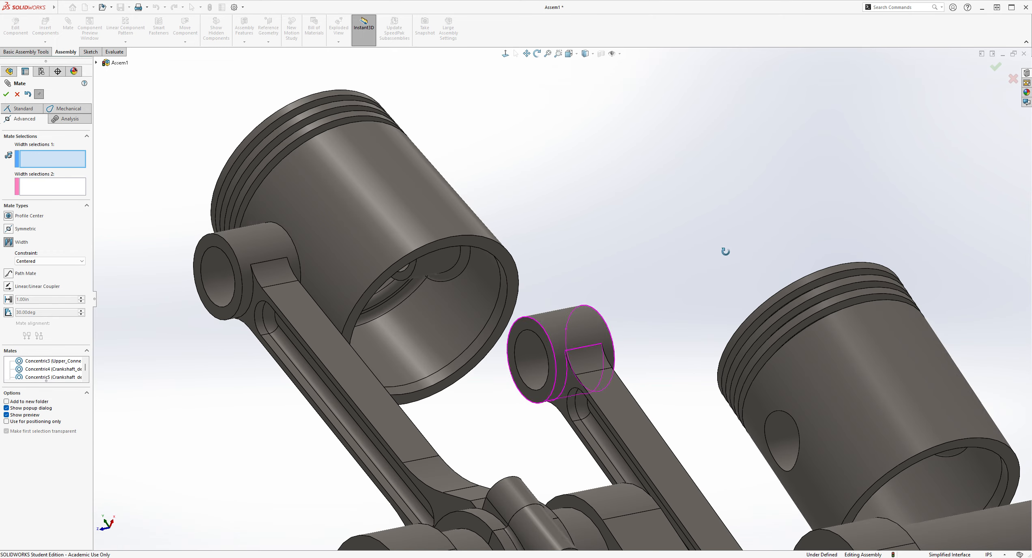
middle_drag(438, 210, 223, 172)
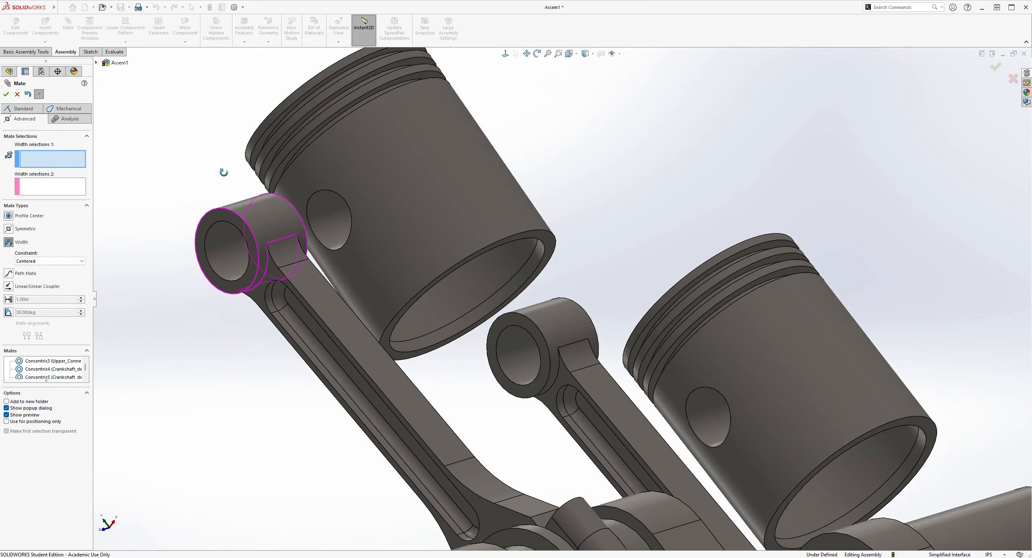
scroll(222, 202, down, 2)
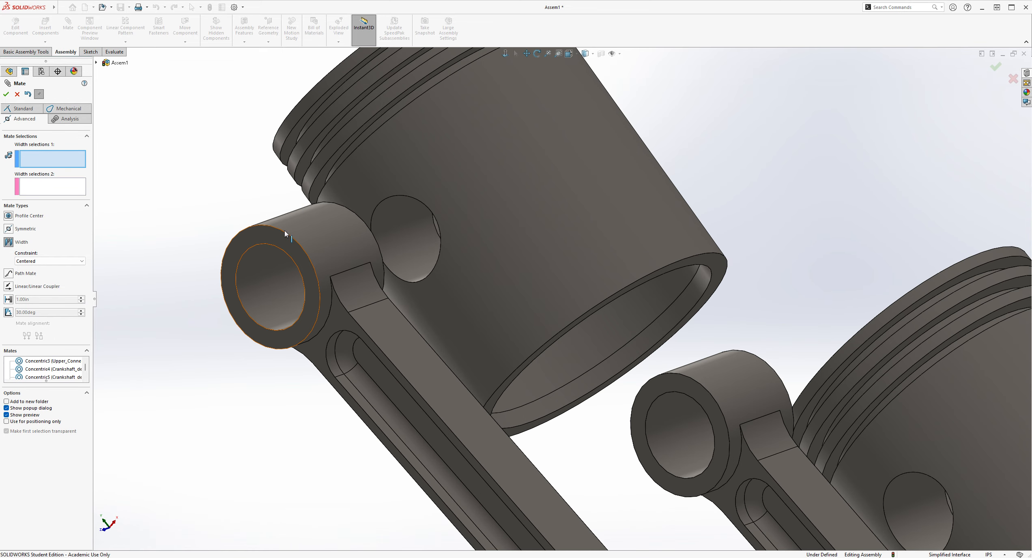
click(252, 232)
middle_drag(252, 232, 261, 245)
click(259, 244)
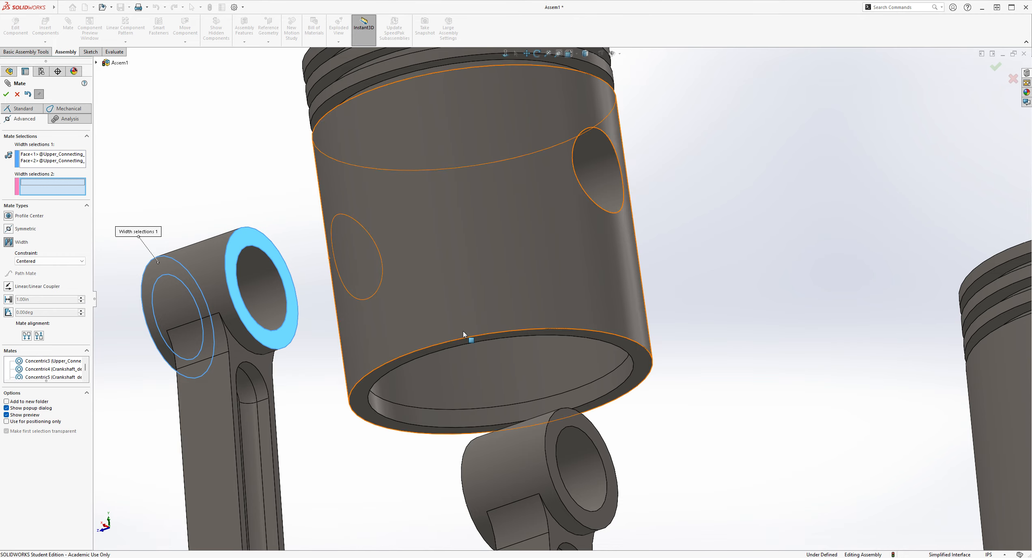
Add the two inner pin-boss faces of the piston as the second width set and complete the centered mate.
middle_drag(463, 331, 503, 375)
scroll(551, 356, down, 1)
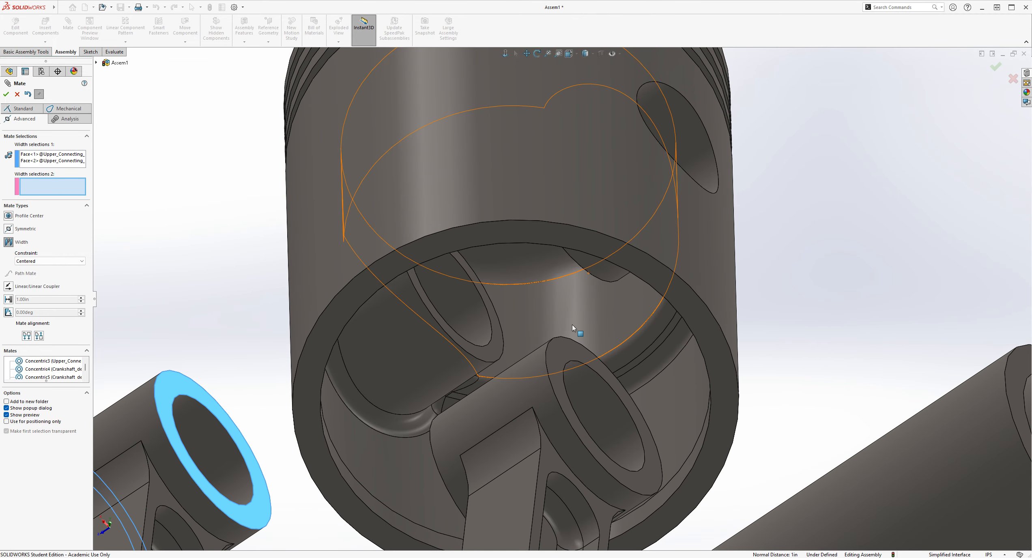
click(498, 347)
middle_drag(679, 324, 527, 325)
click(527, 325)
scroll(527, 325, up, 5)
click(6, 94)
Mate the second piston's pin hole concentric with the small-end bore of the upper rod farther from the flange.
mouse_move(472, 300)
middle_down()
mouse_move(422, 337)
mouse_move(458, 304)
middle_up()
scroll(403, 320, down, 1)
scroll(402, 318, down, 2)
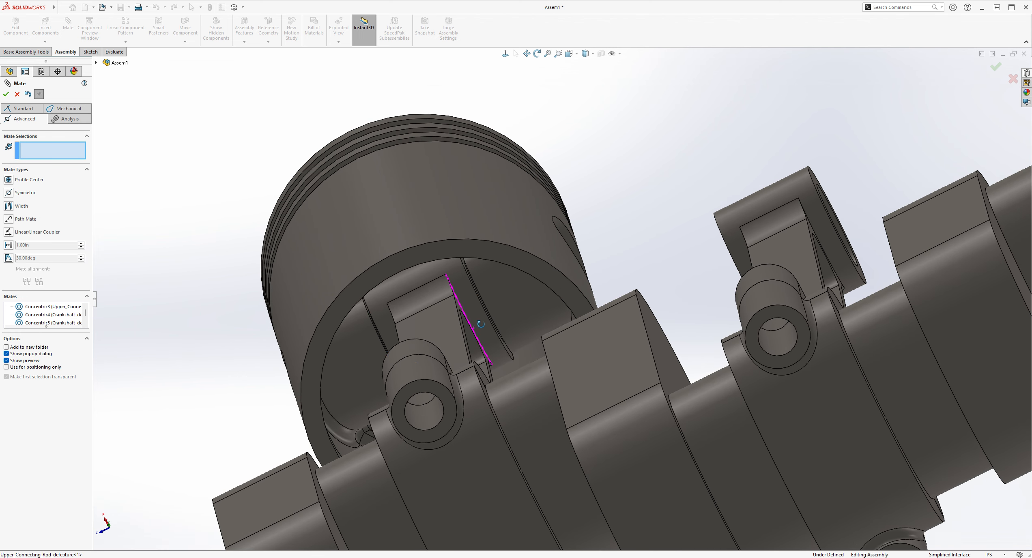
scroll(370, 303, down, 1)
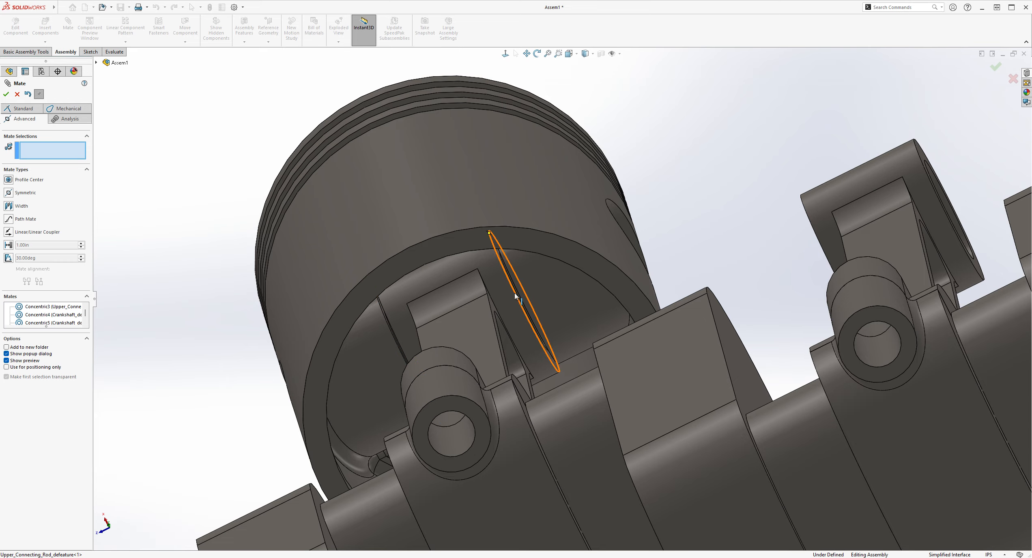
scroll(514, 293, up, 6)
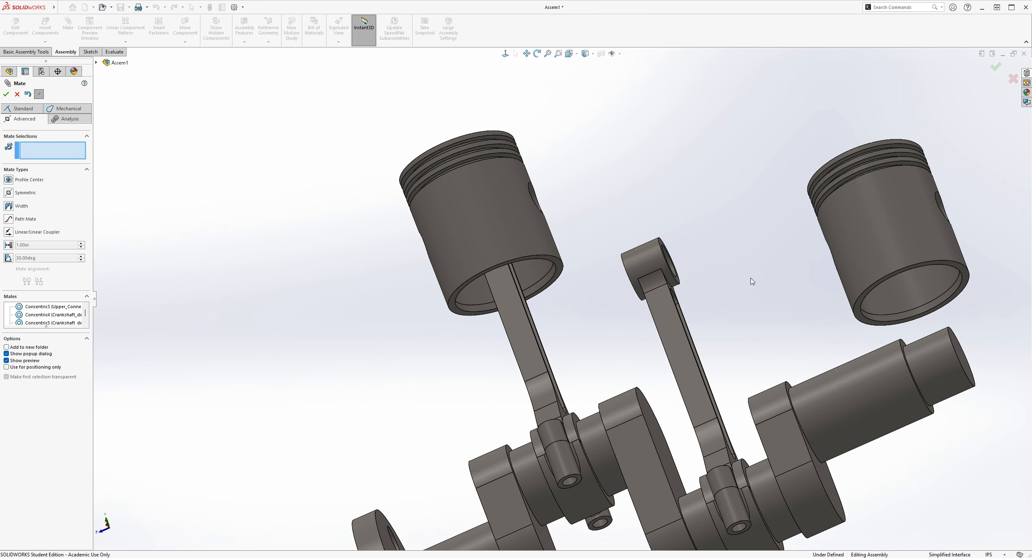
middle_drag(751, 278, 769, 267)
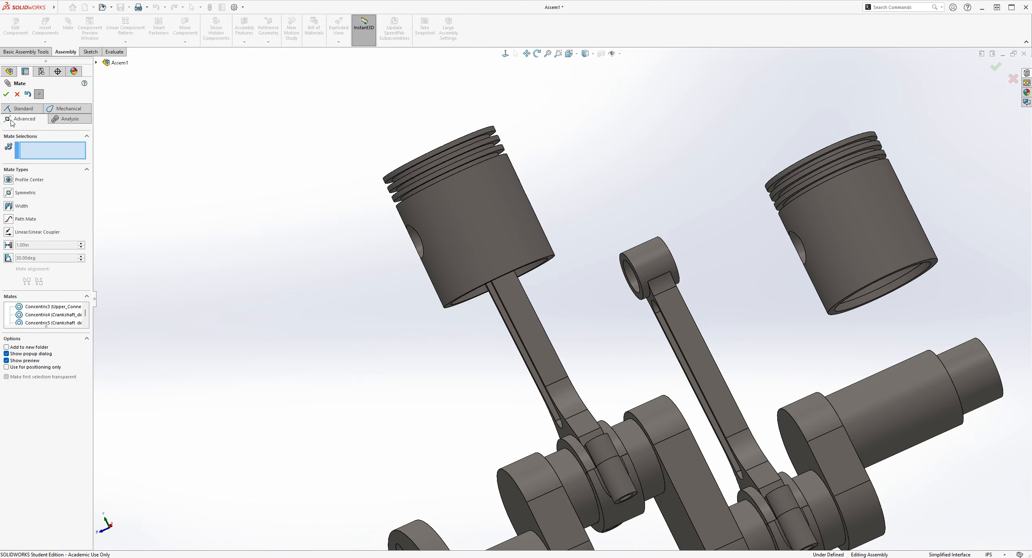
click(23, 109)
middle_drag(701, 213, 620, 312)
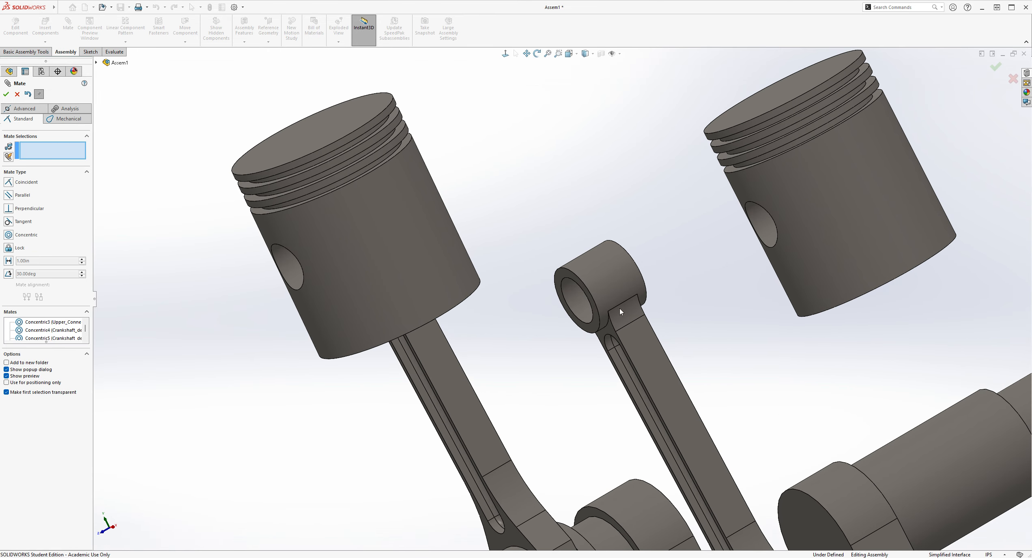
click(585, 306)
click(768, 229)
scroll(763, 241, down, 2)
Set up a centered Width mate with both small-end faces of the second upper rod as the first width set.
click(24, 108)
click(8, 242)
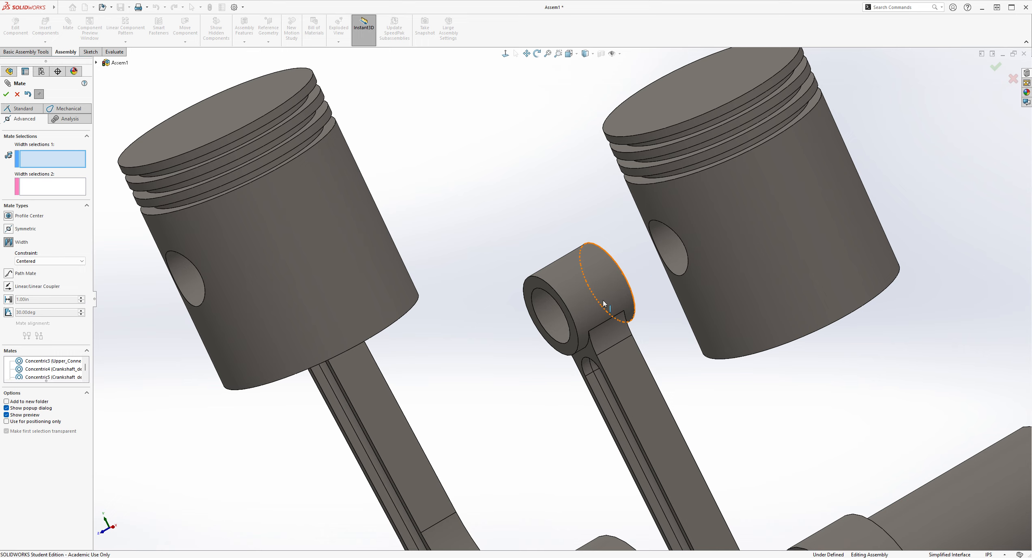
click(569, 315)
middle_drag(568, 315, 616, 251)
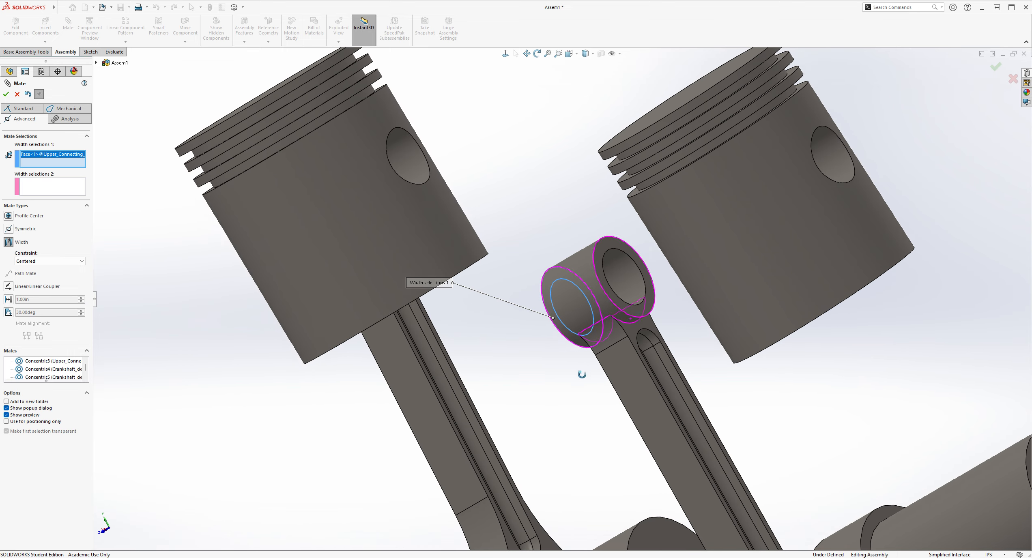
click(612, 242)
middle_drag(694, 295, 830, 336)
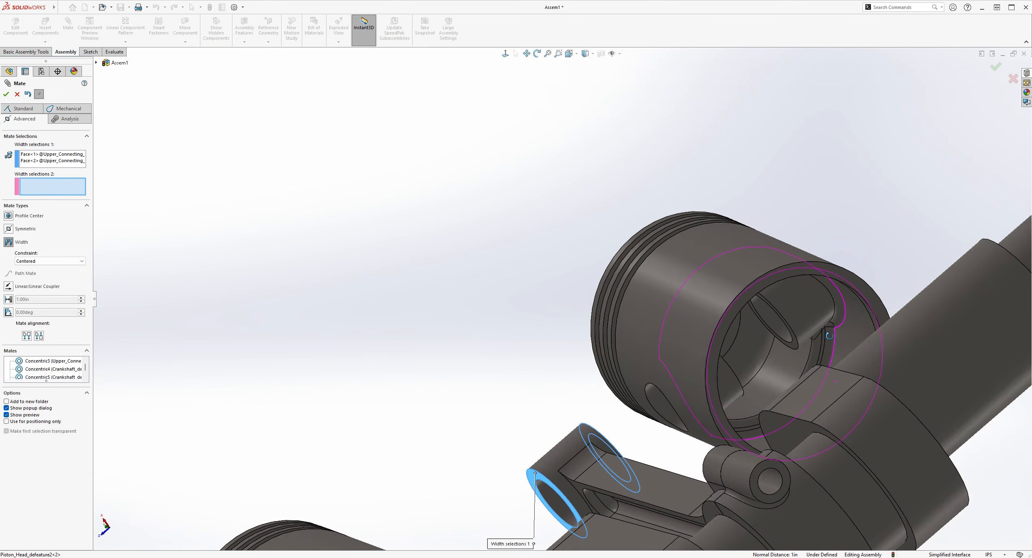
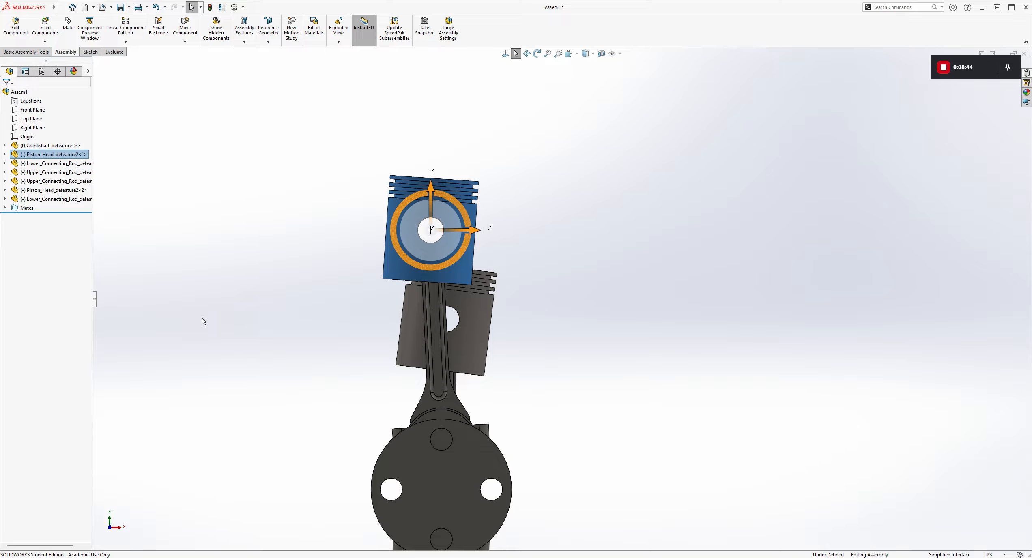
Turn on the display of the assembly's primary planes and the origins.
middle_drag(551, 302, 503, 318)
click(584, 267)
mouse_move(583, 267)
middle_down()
mouse_move(560, 263)
mouse_move(615, 245)
mouse_move(585, 264)
mouse_move(615, 263)
mouse_move(650, 224)
mouse_move(581, 244)
mouse_move(596, 263)
middle_up()
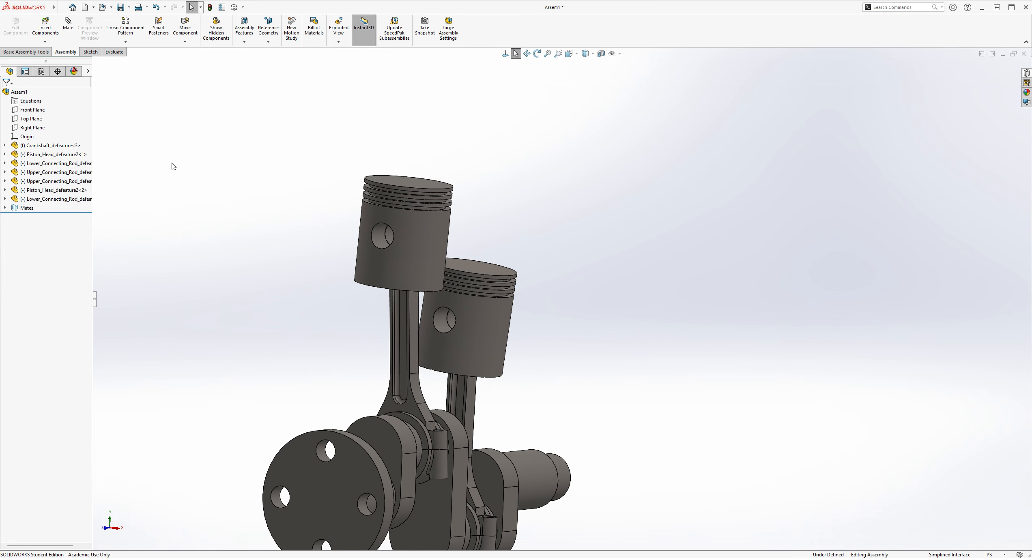
click(75, 154)
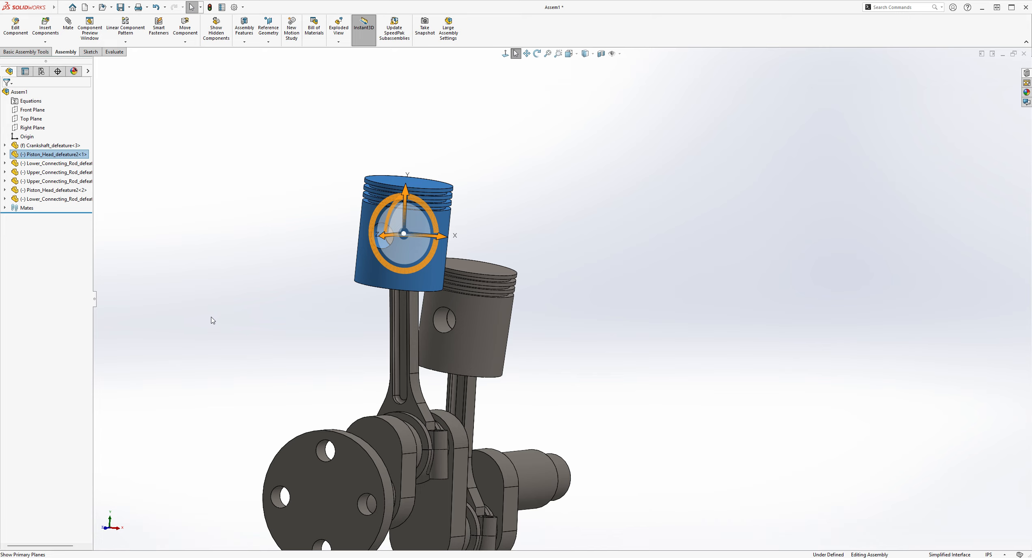
click(214, 292)
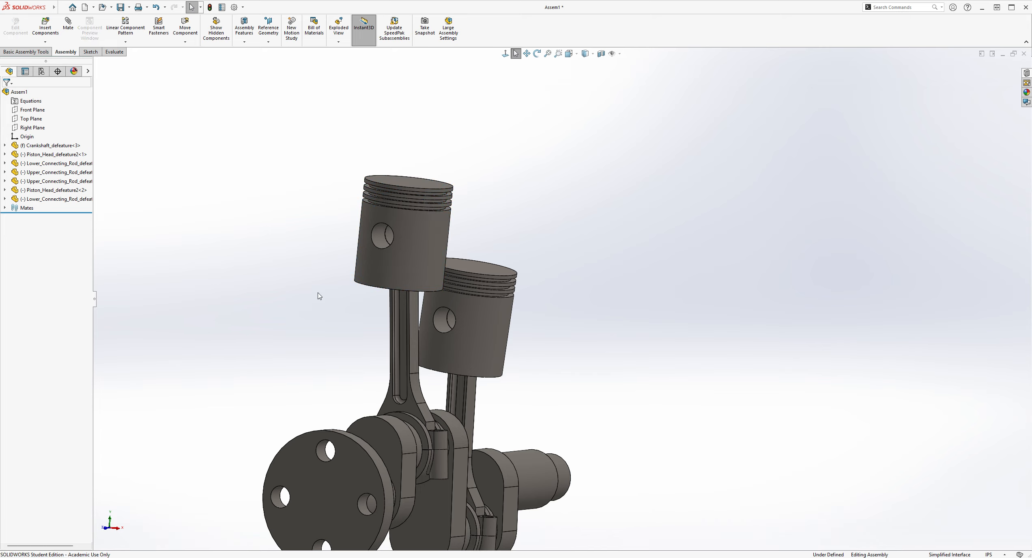
key(q)
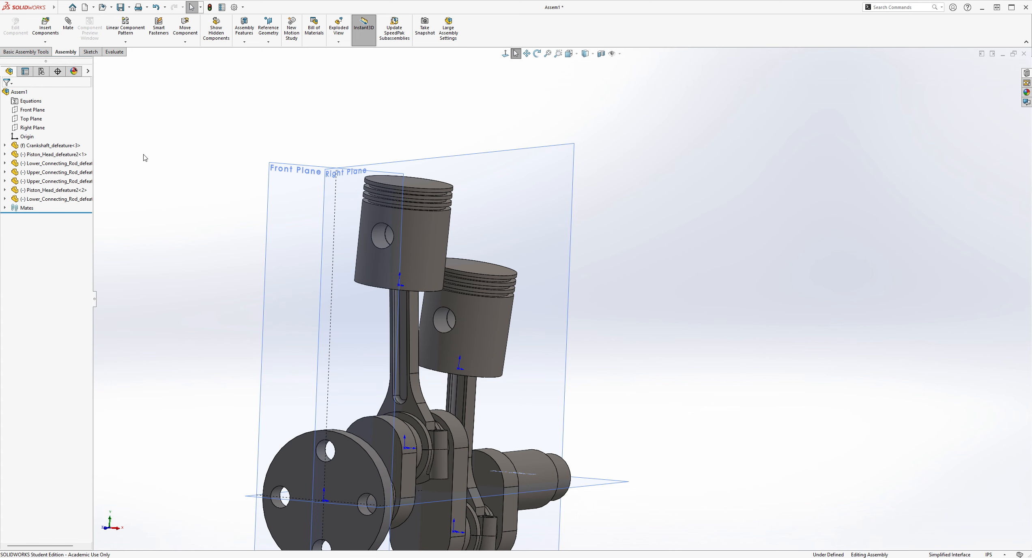
Show the primary planes of both pistons while hiding the assembly planes and the origins.
click(48, 157)
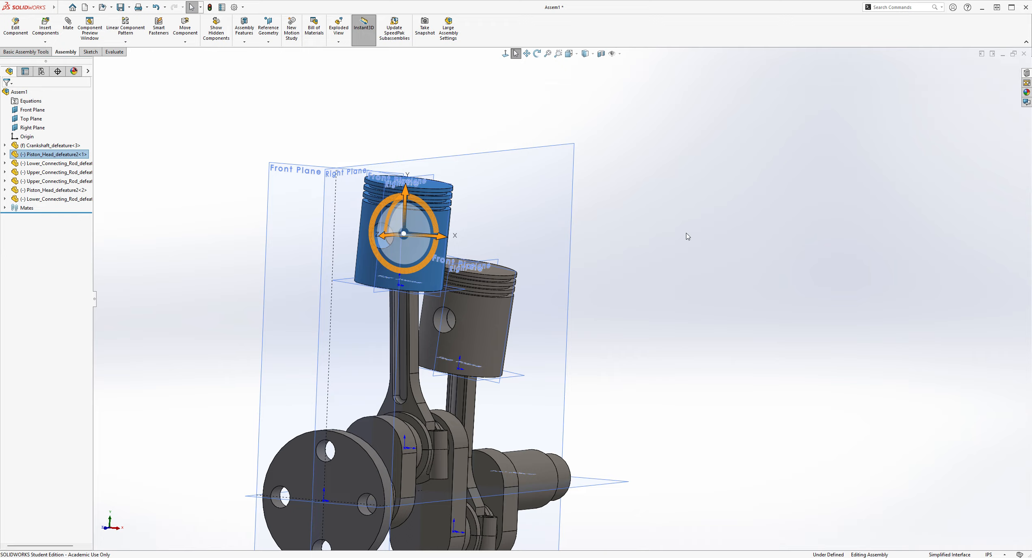
click(724, 233)
key(q)
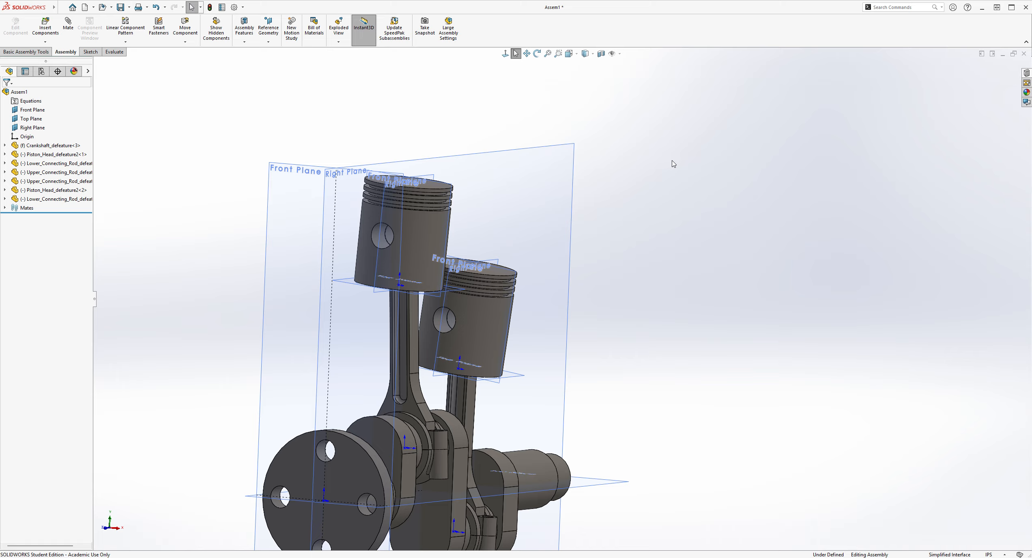
key(q)
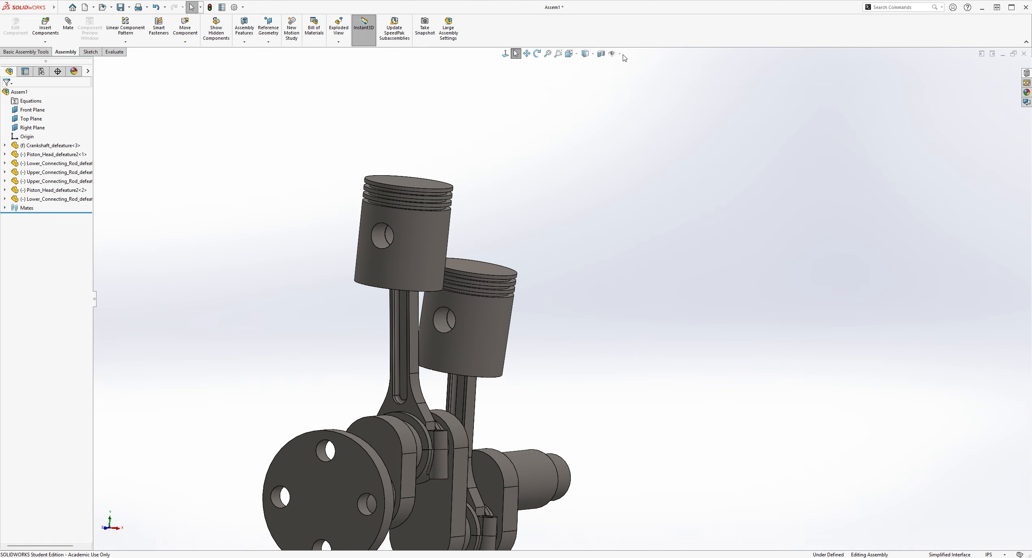
key(q)
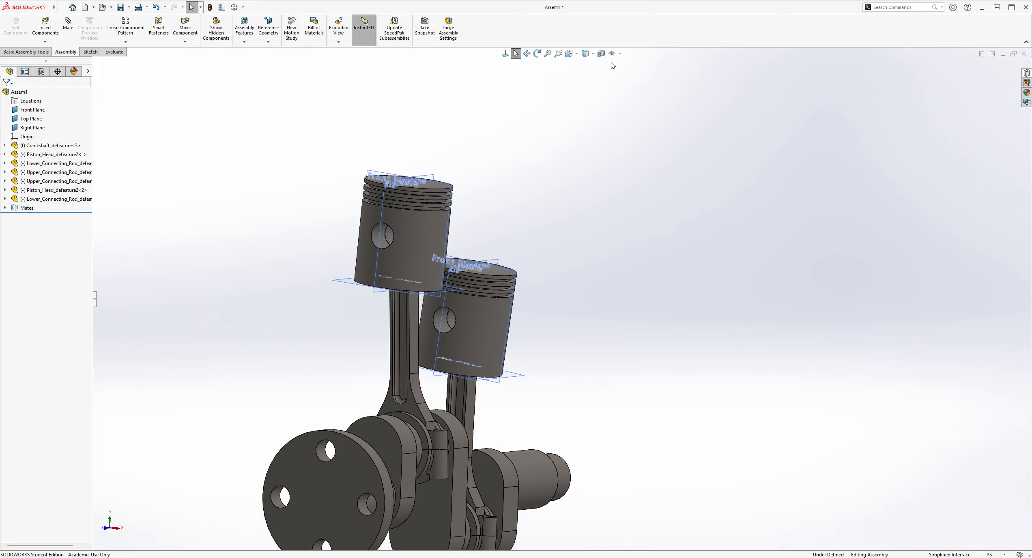
Display the assembly's Front, Top and Right planes together with the planes of both pistons.
middle_drag(661, 196, 666, 161)
middle_drag(669, 230, 608, 279)
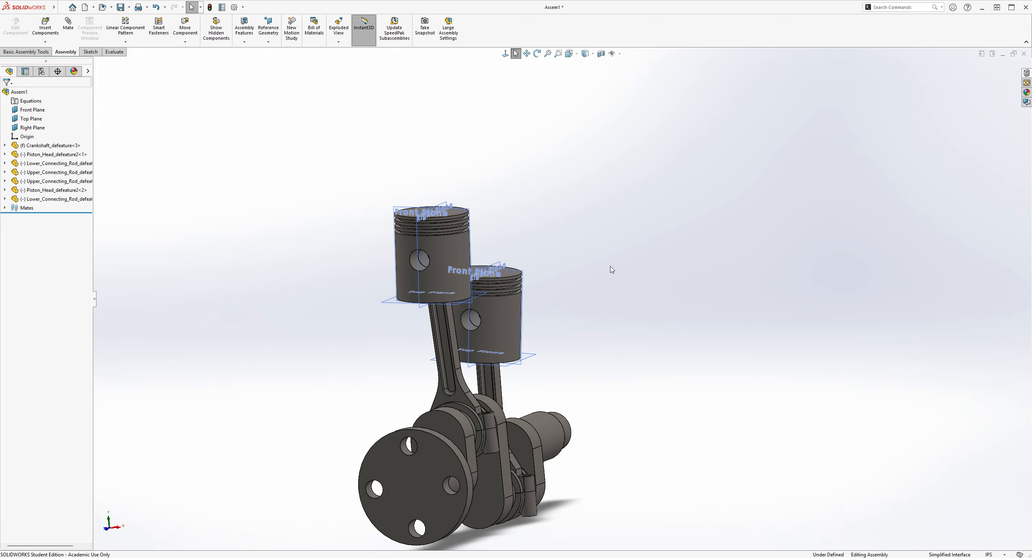
middle_drag(612, 270, 558, 349)
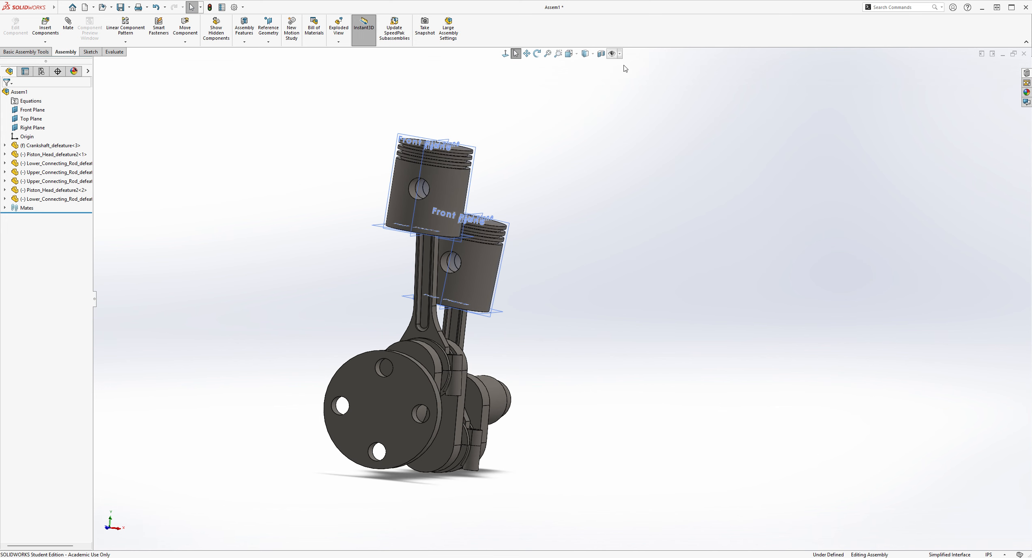
click(67, 31)
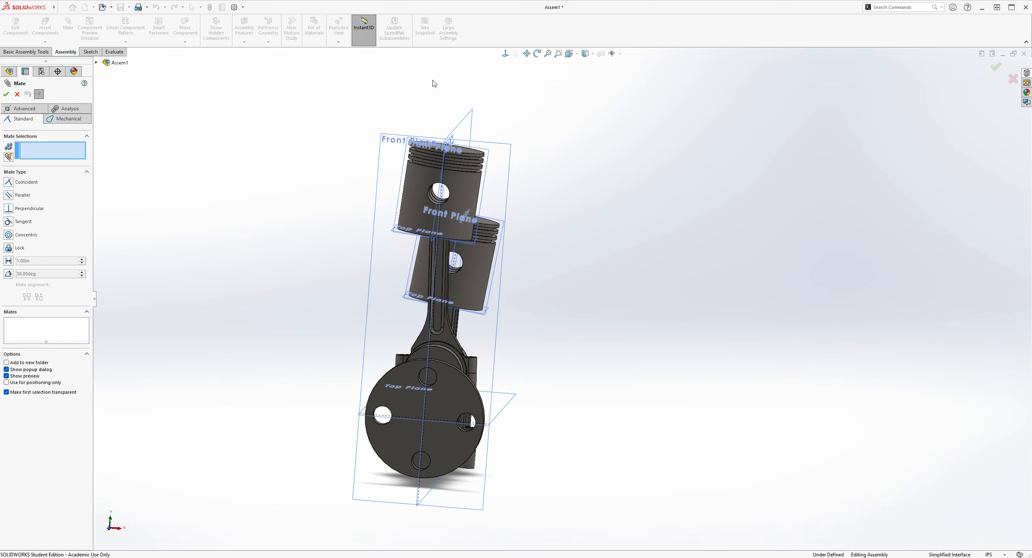
key(Escape)
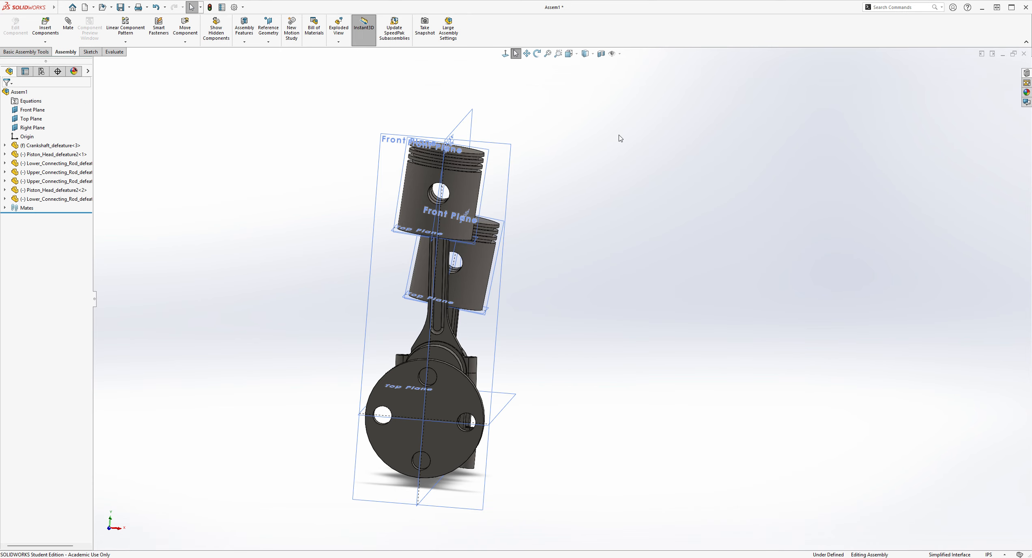
Start an angle mate and set its angle to 160 degrees.
click(512, 54)
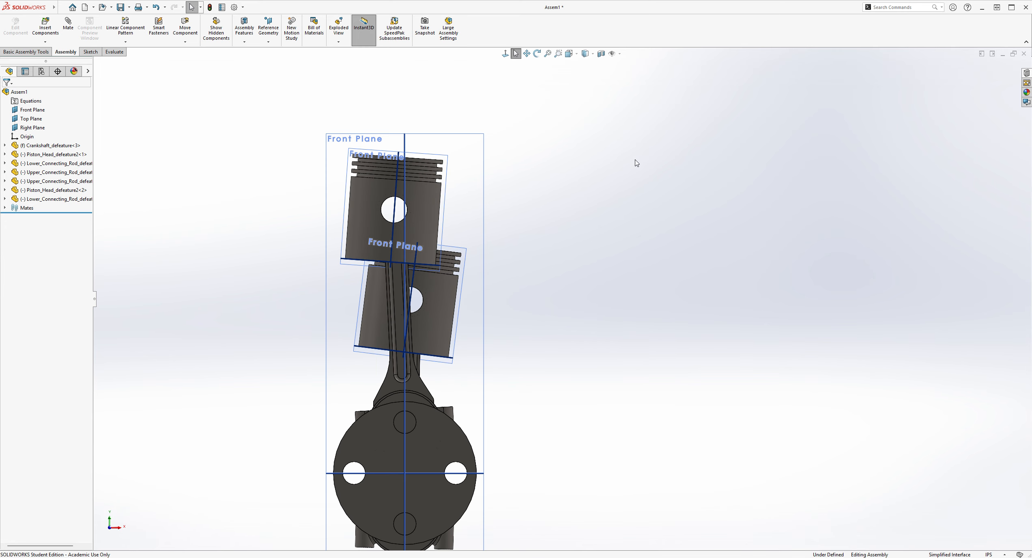
middle_drag(491, 164, 611, 219)
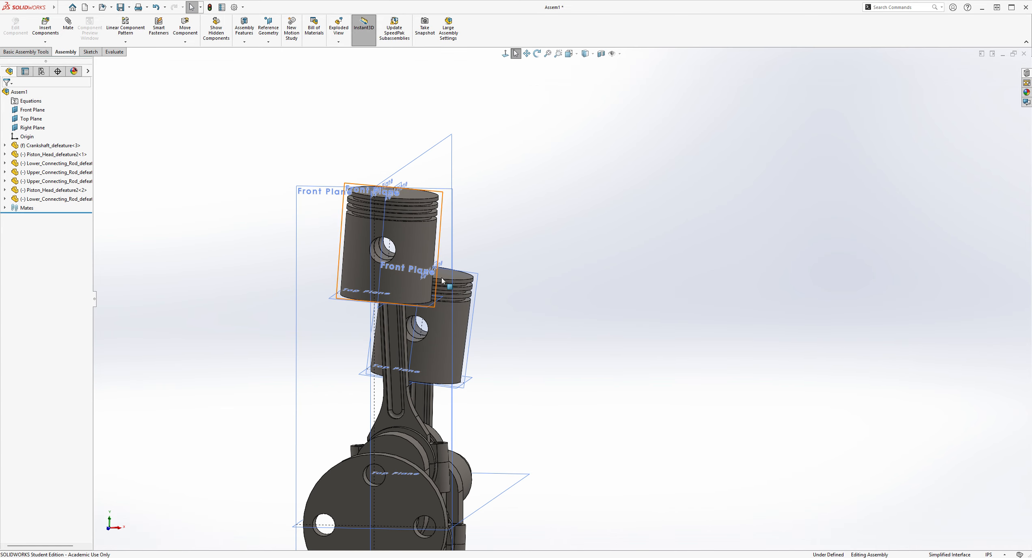
click(68, 35)
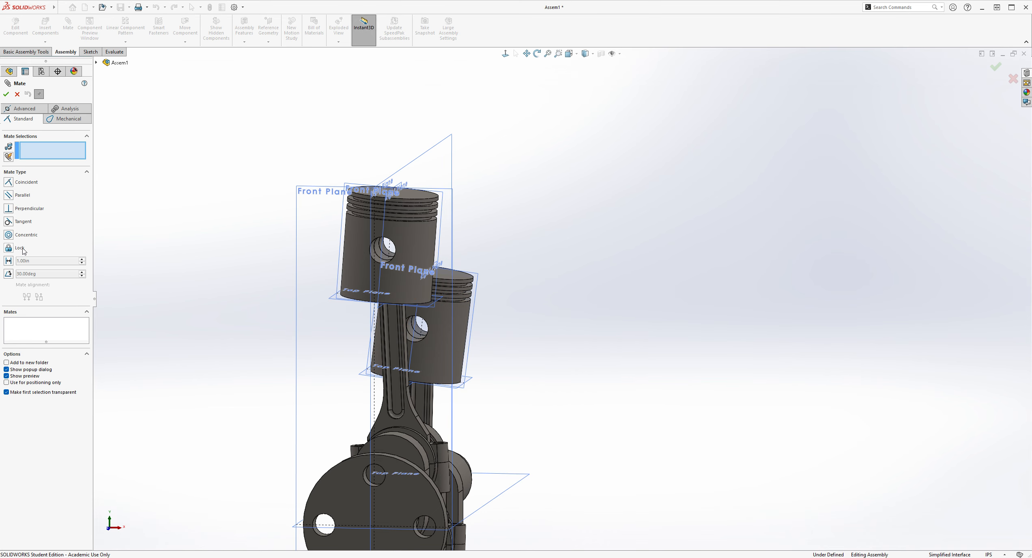
click(8, 275)
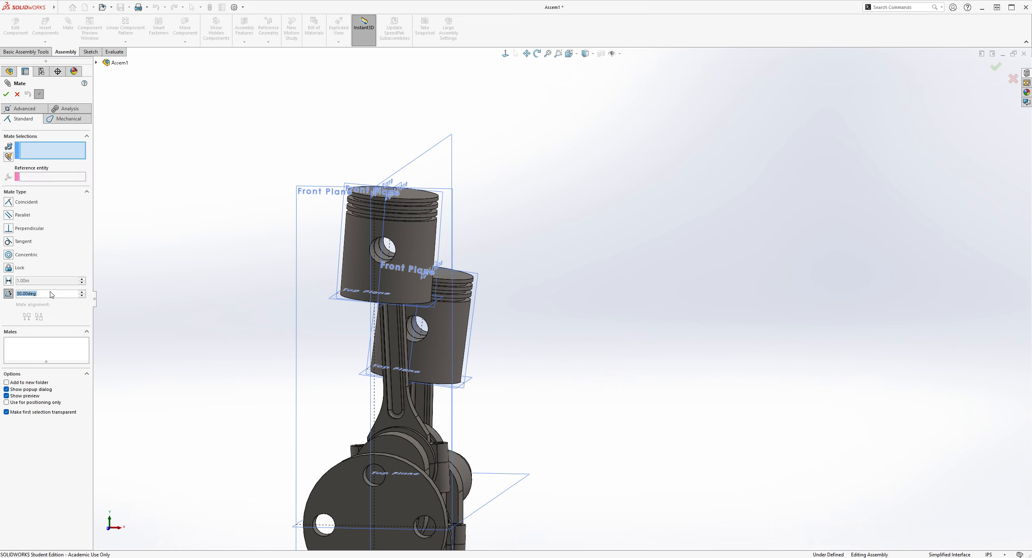
text(16)
key(Return)
middle_drag(559, 203, 544, 219)
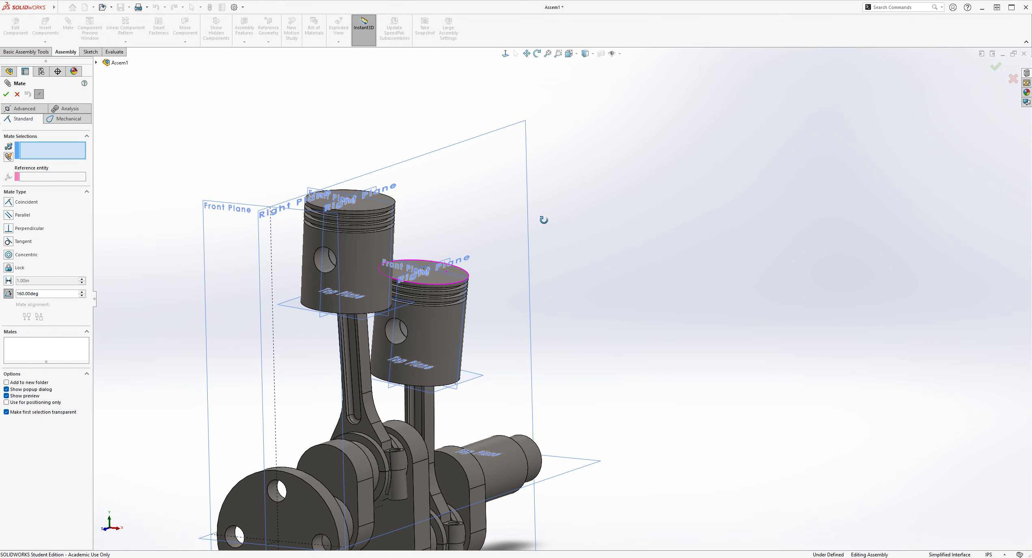
Apply the angle mate between the assembly's Right Plane and the Right Plane of the piston nearest the flange.
click(456, 155)
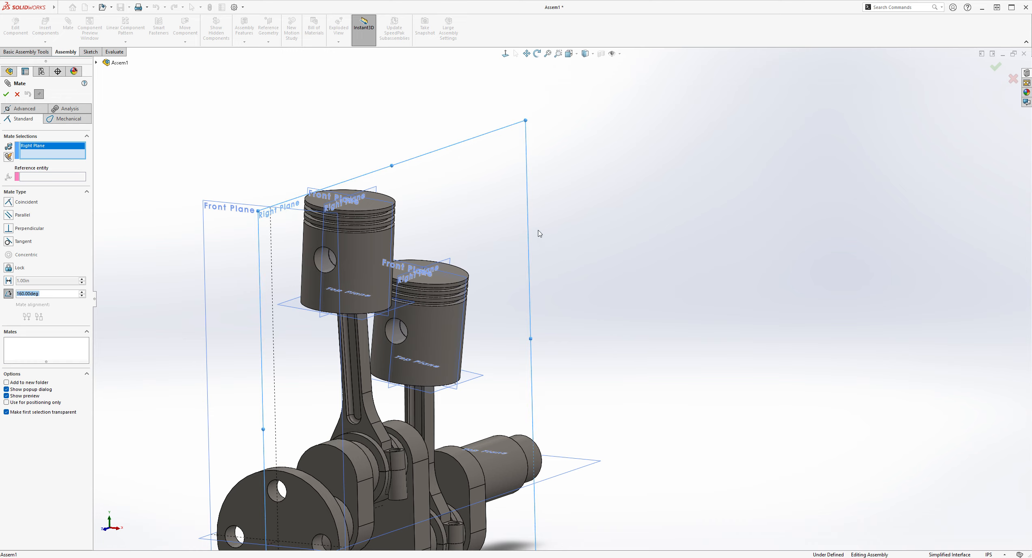
scroll(409, 192, down, 1)
scroll(410, 192, down, 1)
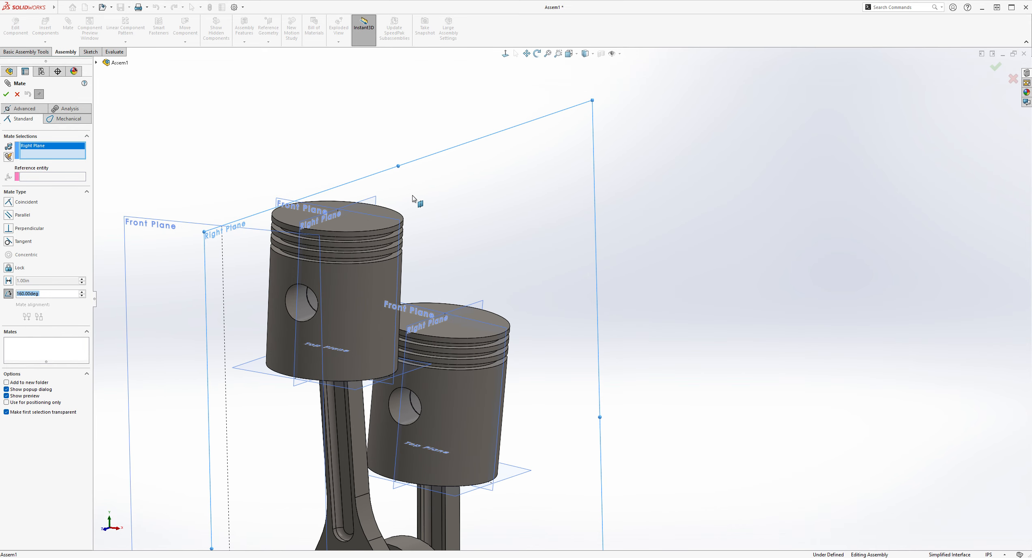
click(375, 203)
scroll(591, 280, up, 3)
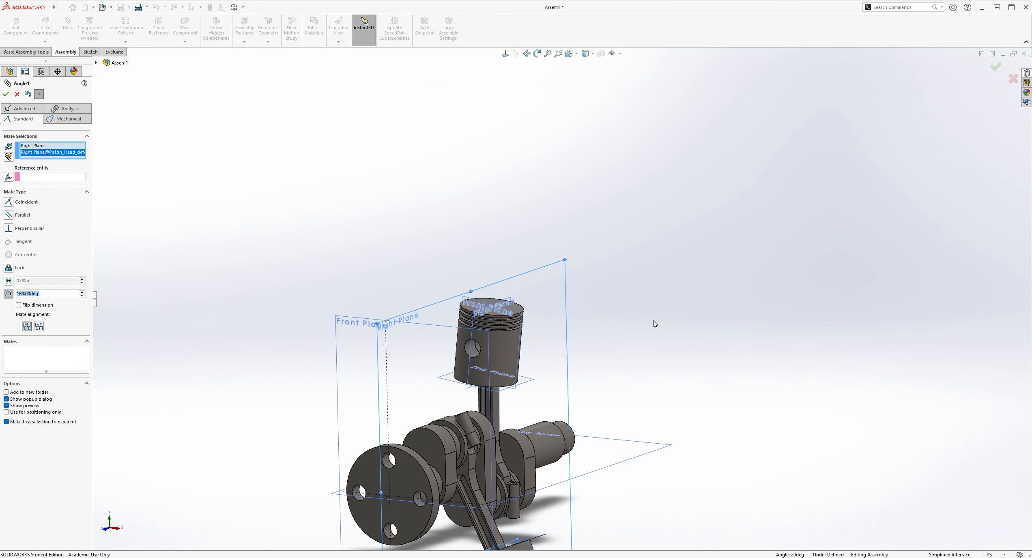
middle_drag(712, 387, 758, 362)
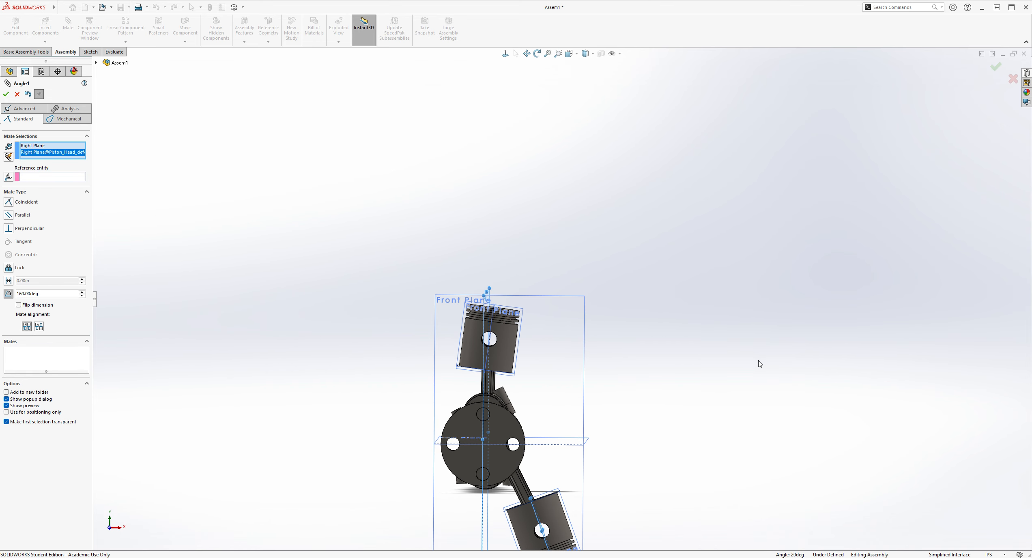
Reverse the mate alignment, flip the angle dimension so the piston points upward, and accept the angle mate.
click(41, 327)
click(18, 304)
scroll(604, 417, down, 2)
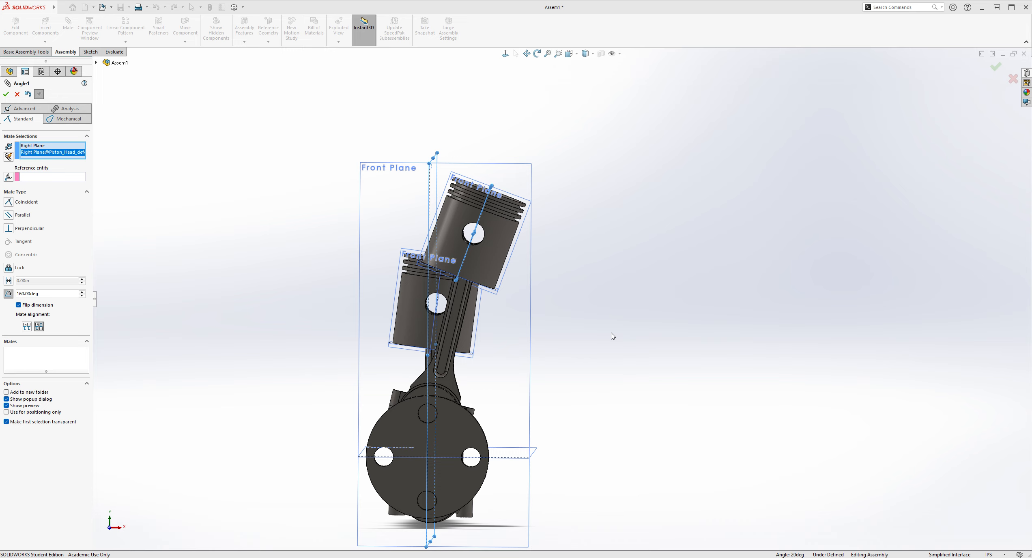
click(6, 95)
click(17, 94)
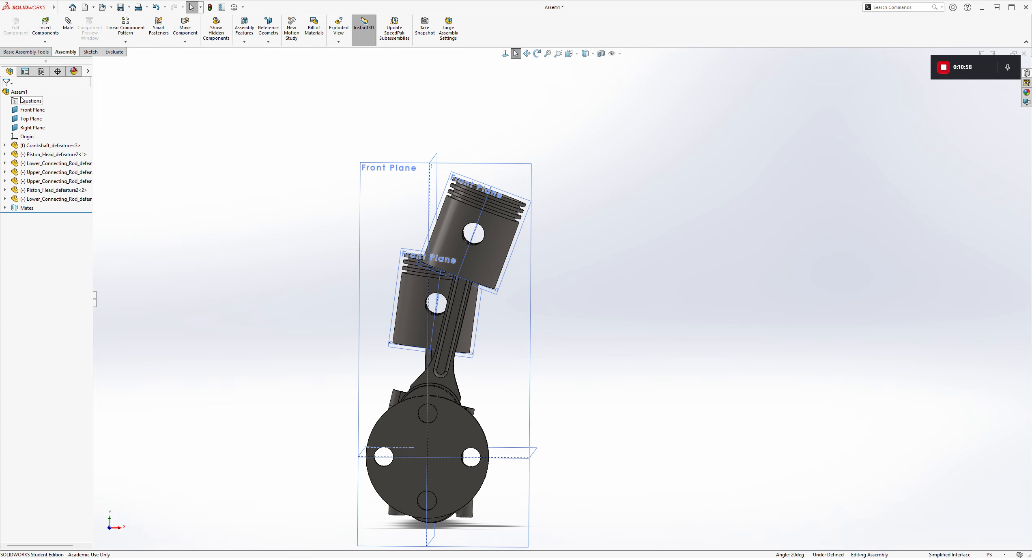
Hide the assembly's Front, Top and Right planes while keeping the piston planes displayed.
middle_drag(730, 267, 693, 266)
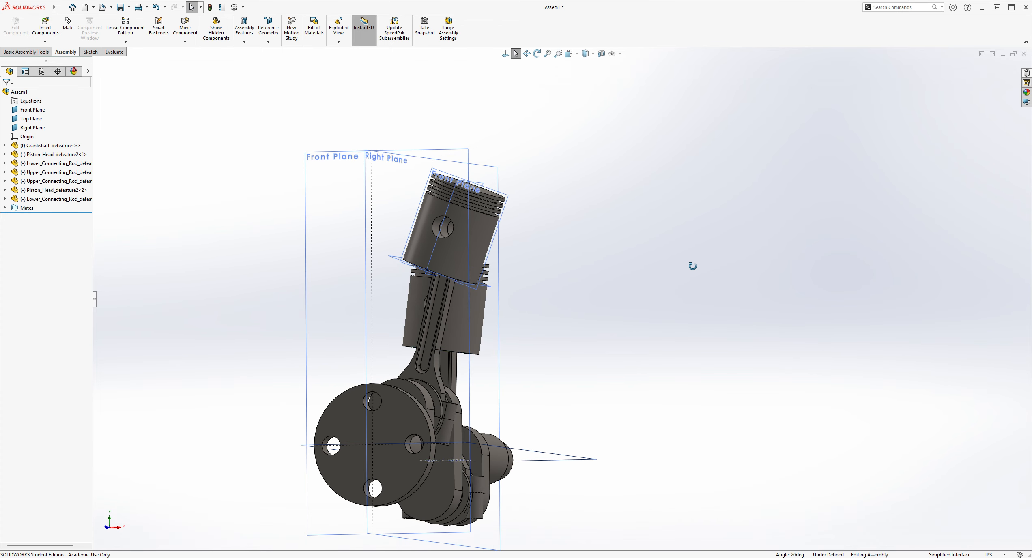
click(619, 53)
click(625, 65)
middle_drag(763, 182, 791, 198)
middle_drag(579, 211, 632, 171)
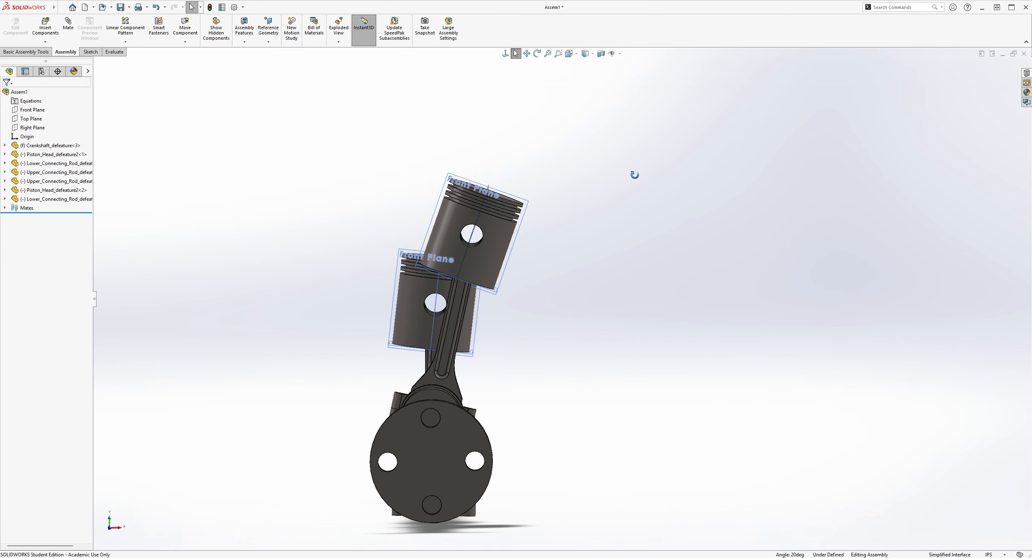
Move the front piston sideways to test its travel at the fixed angle, and start a new mate.
drag(503, 267, 531, 273)
click(603, 281)
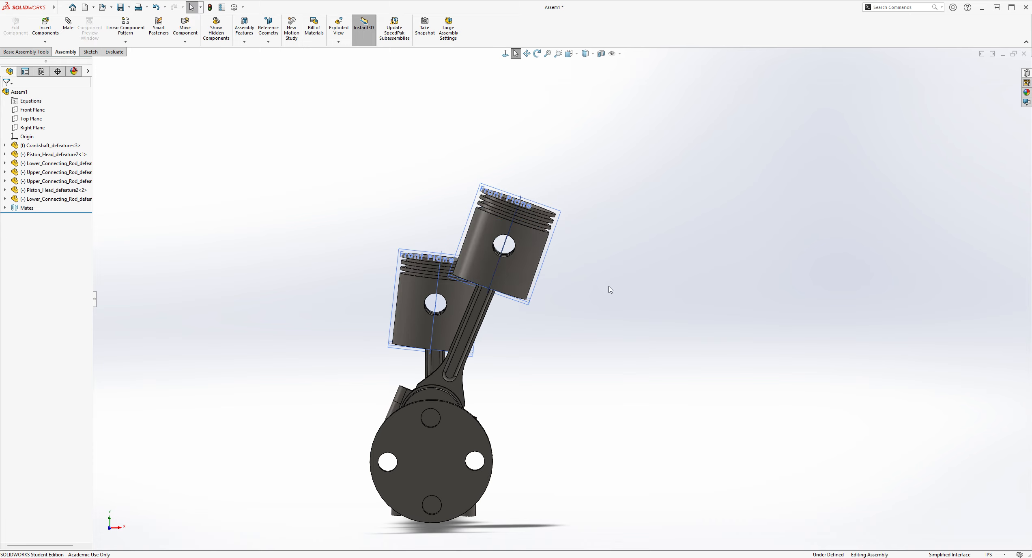
click(506, 54)
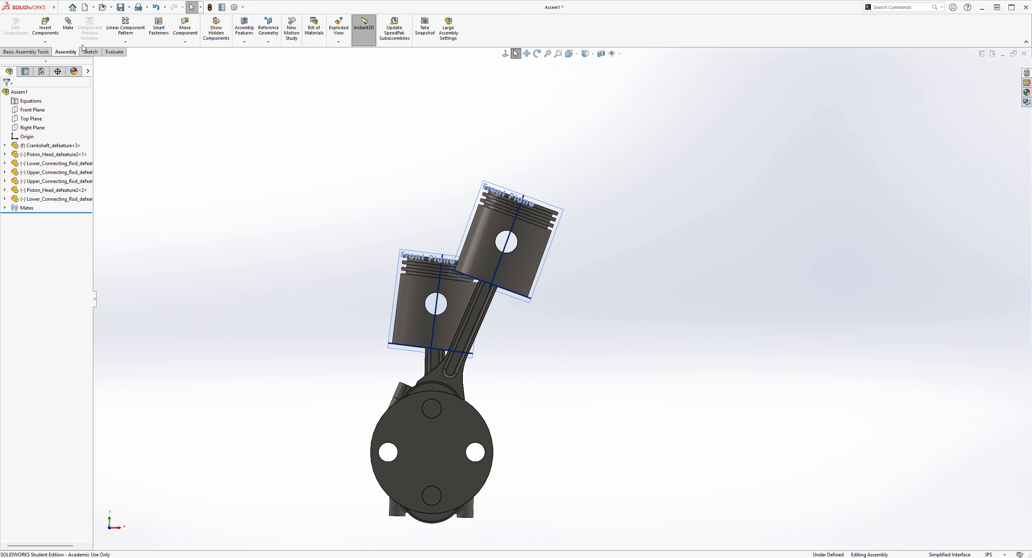
click(68, 24)
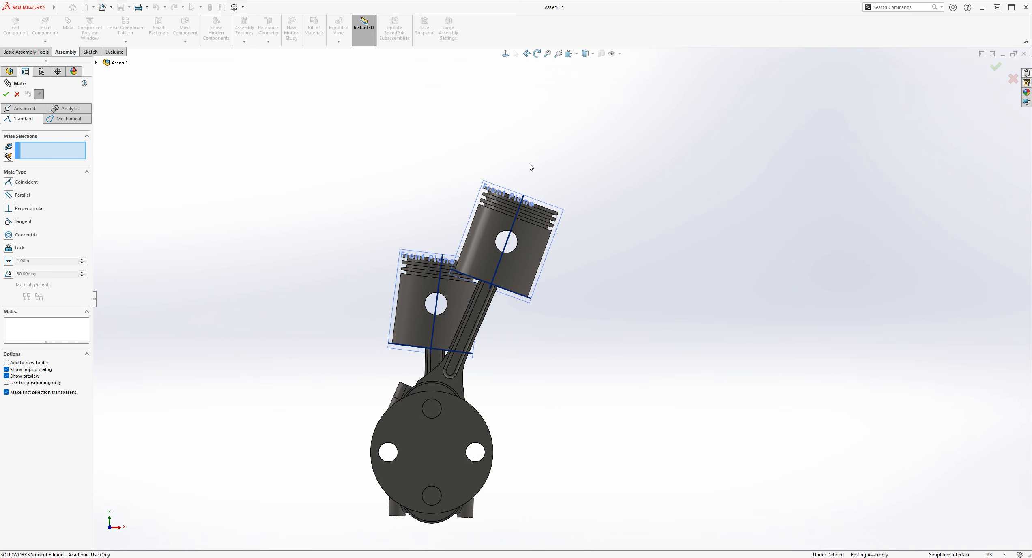
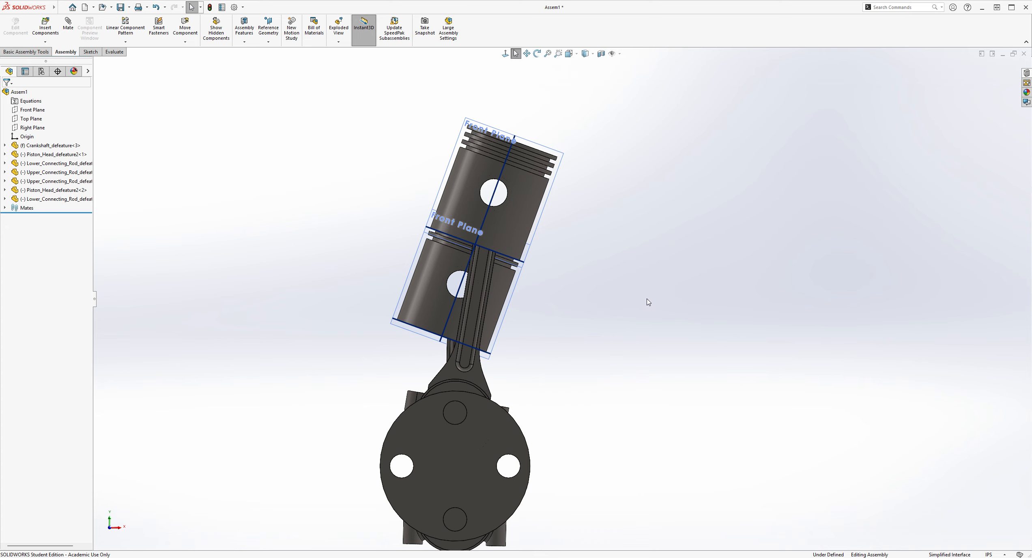
Swing the front connecting rod to check how both pistons move at their fixed angle.
drag(472, 300, 509, 318)
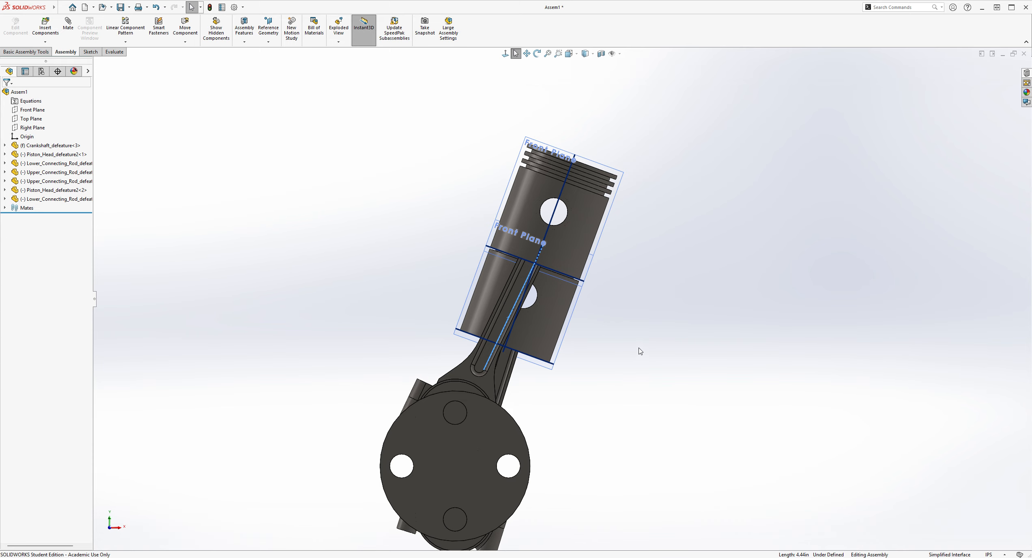
key(z)
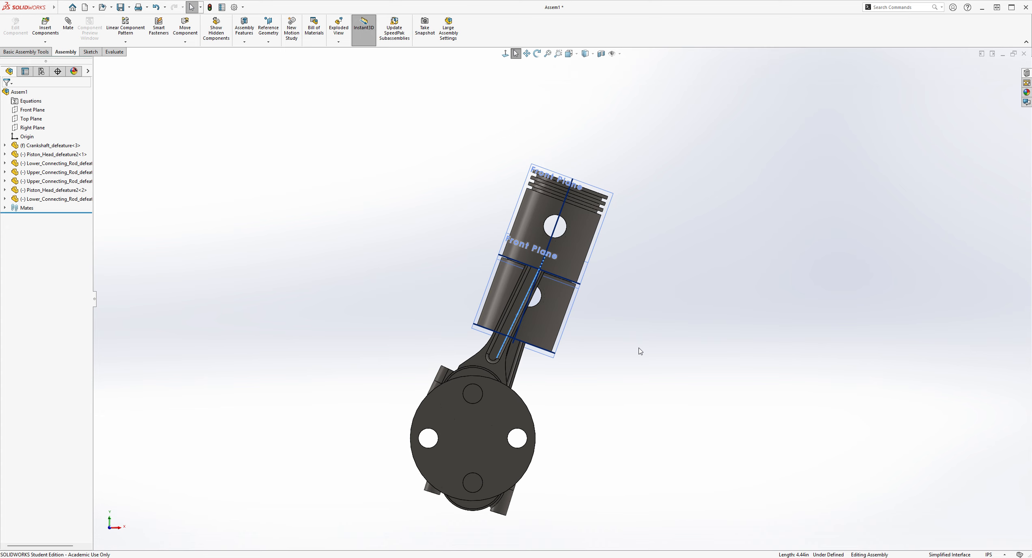
click(639, 351)
middle_drag(639, 351, 626, 357)
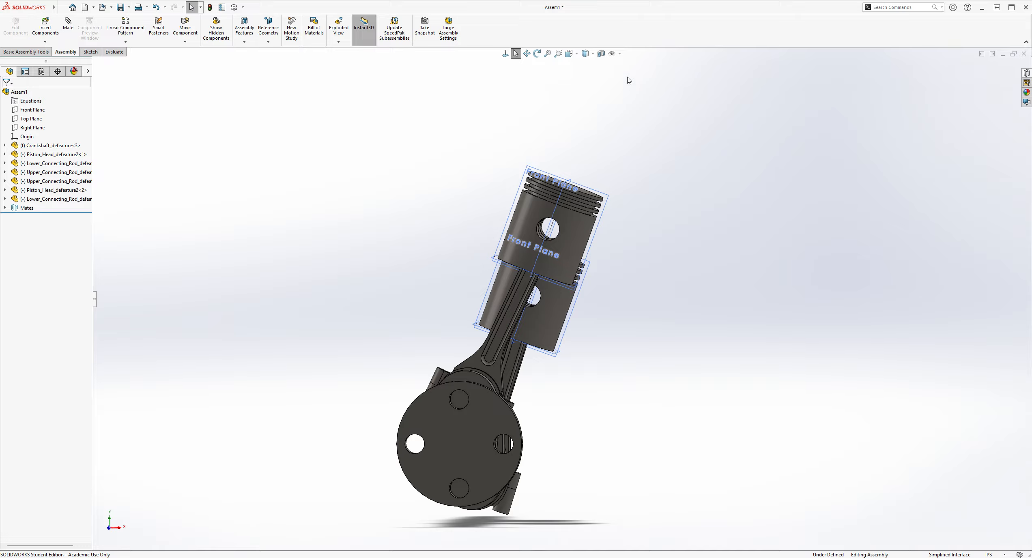
Display the assembly's primary planes again and start a mate with the assembly's Right Plane as the first selection.
click(628, 66)
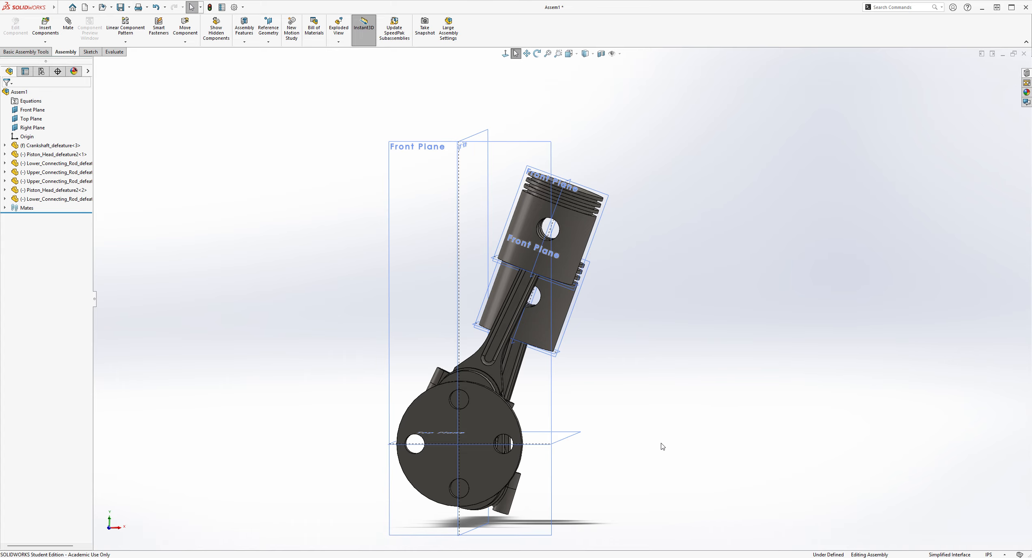
click(68, 28)
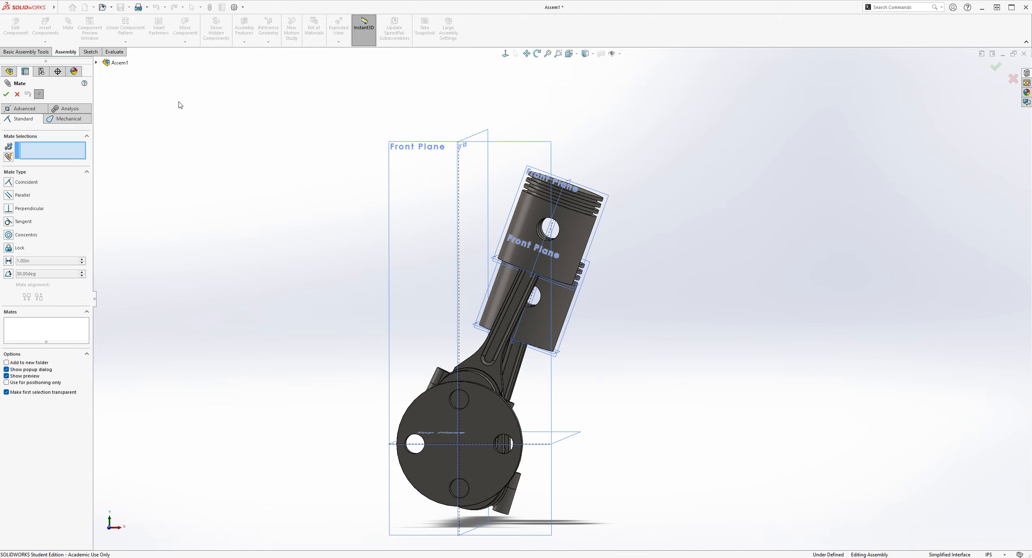
middle_drag(588, 437, 611, 461)
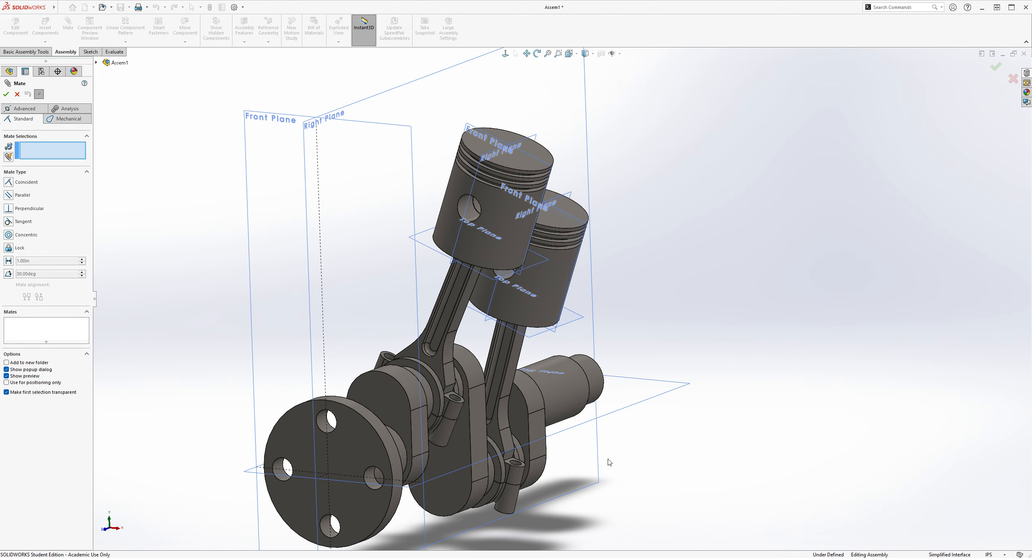
click(357, 109)
middle_drag(818, 432, 827, 417)
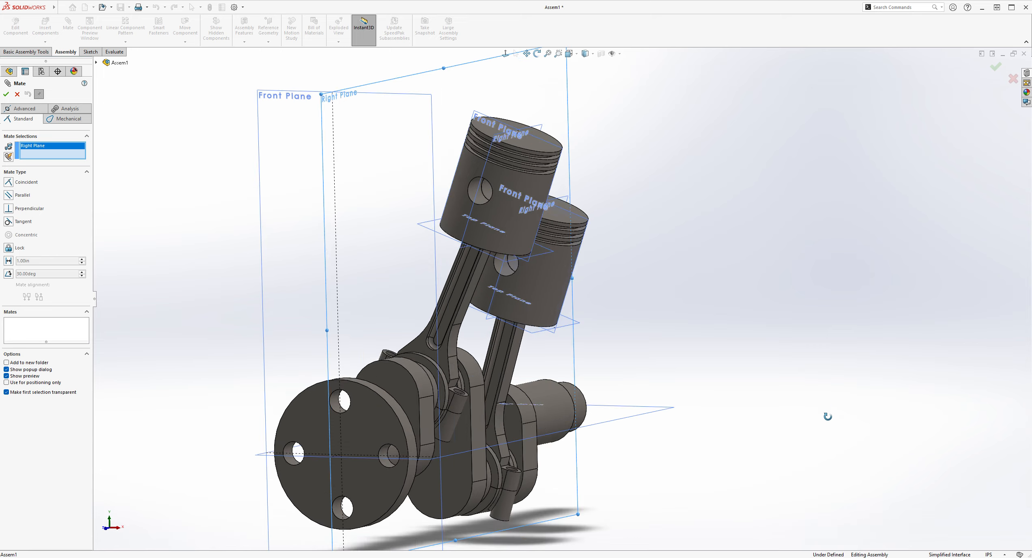
Make the flat side face of the crankshaft's middle web parallel to the assembly's Right Plane.
scroll(498, 436, down, 5)
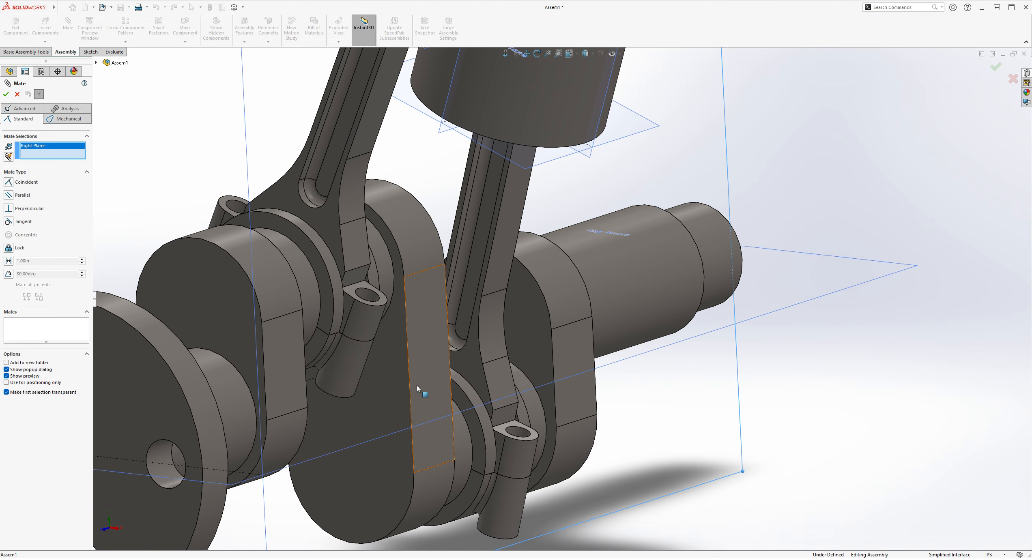
scroll(426, 385, down, 2)
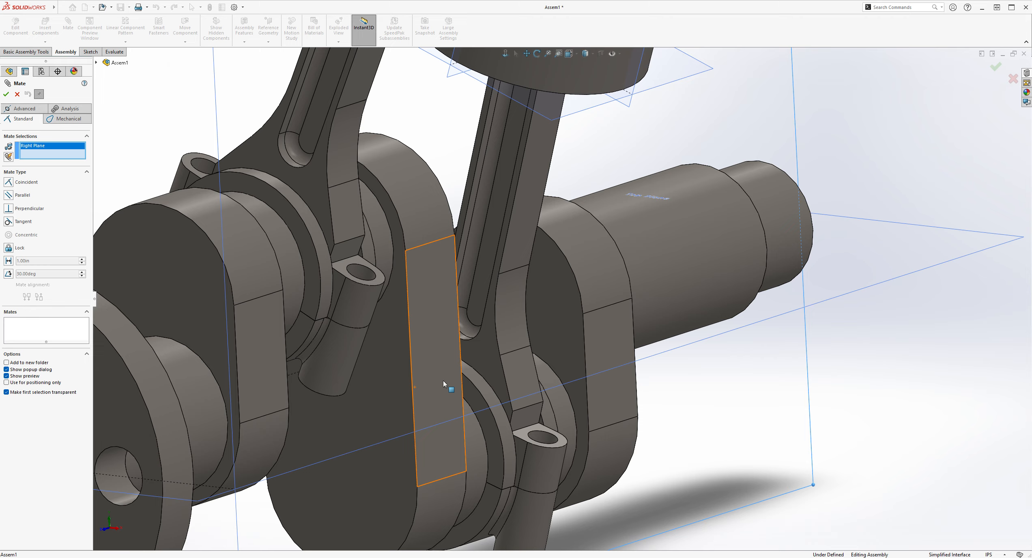
scroll(449, 380, up, 5)
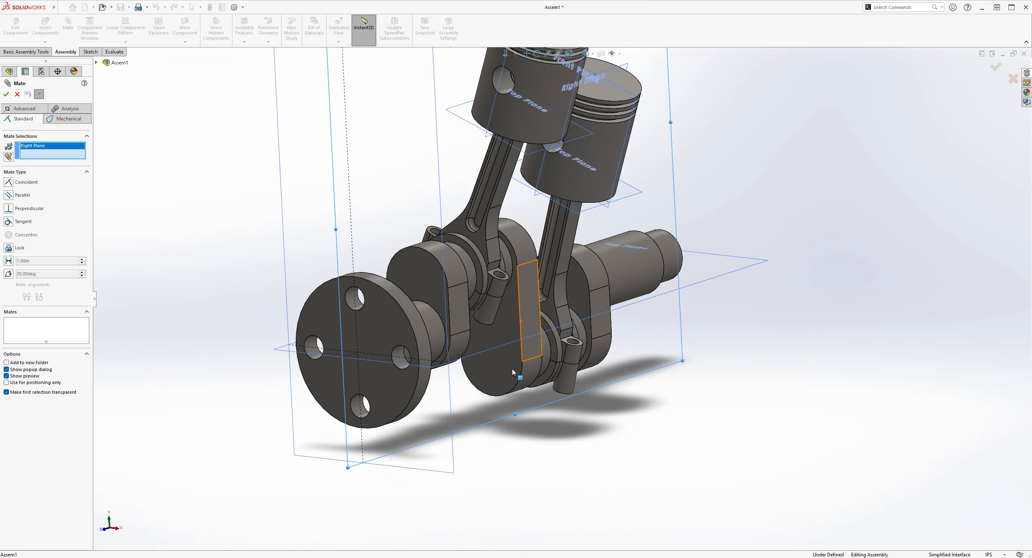
click(531, 295)
click(12, 196)
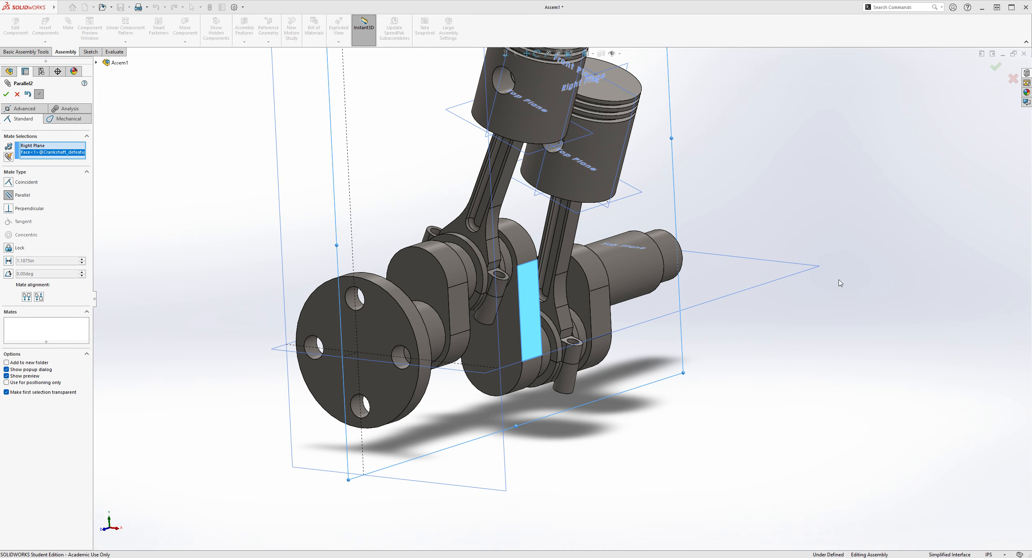
middle_drag(791, 221, 756, 222)
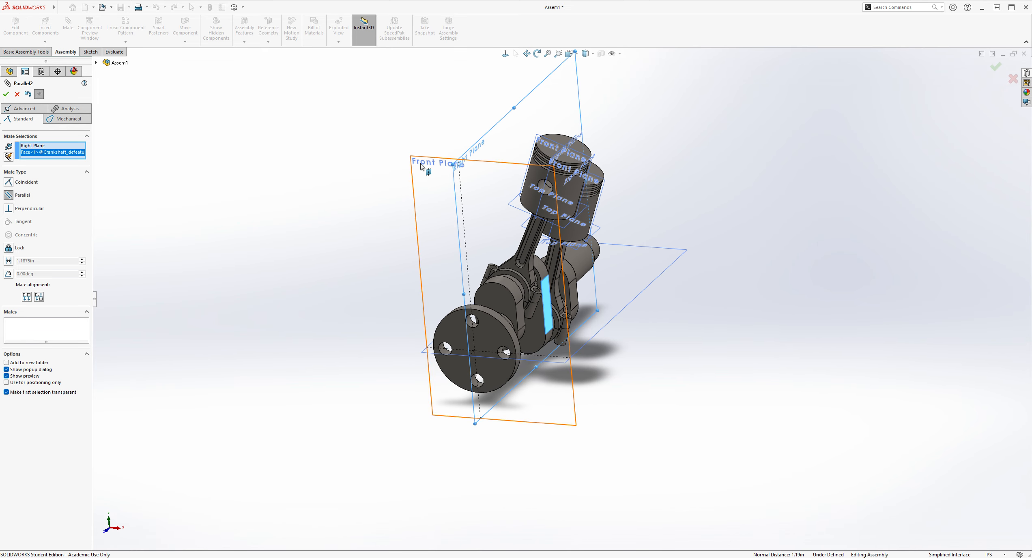
click(6, 95)
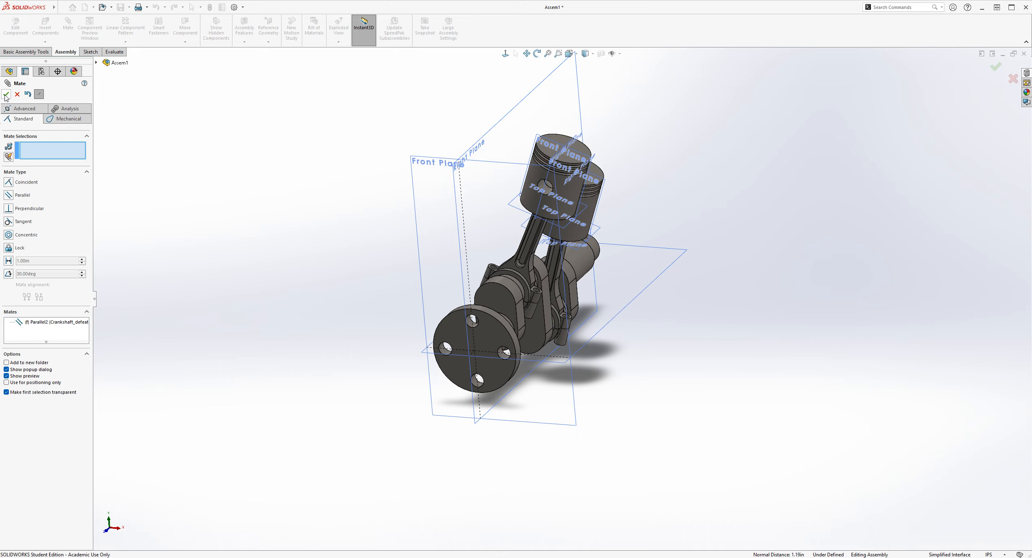
click(17, 94)
Hide the assembly's primary planes, leaving only the planes of both pistons displayed.
middle_drag(676, 185, 702, 162)
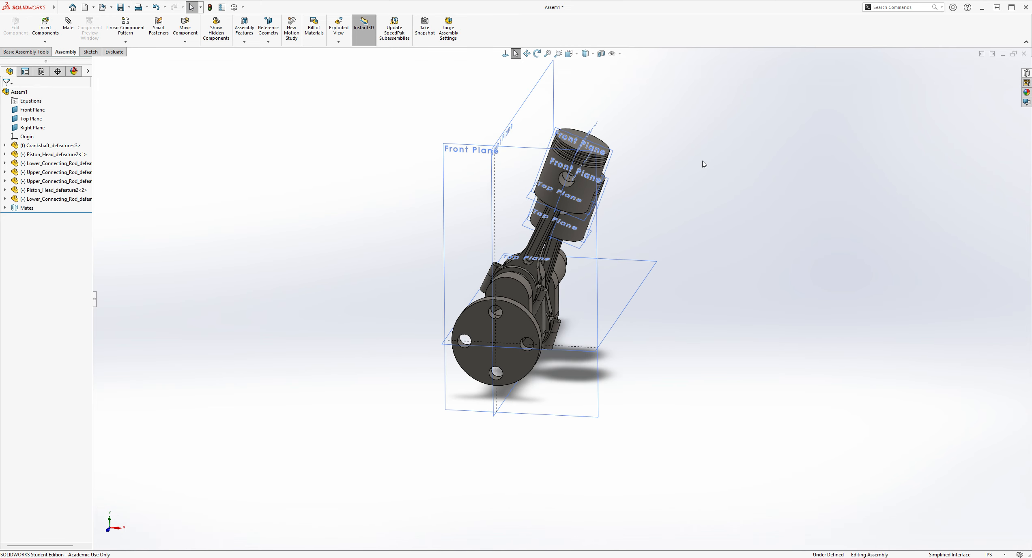
click(623, 65)
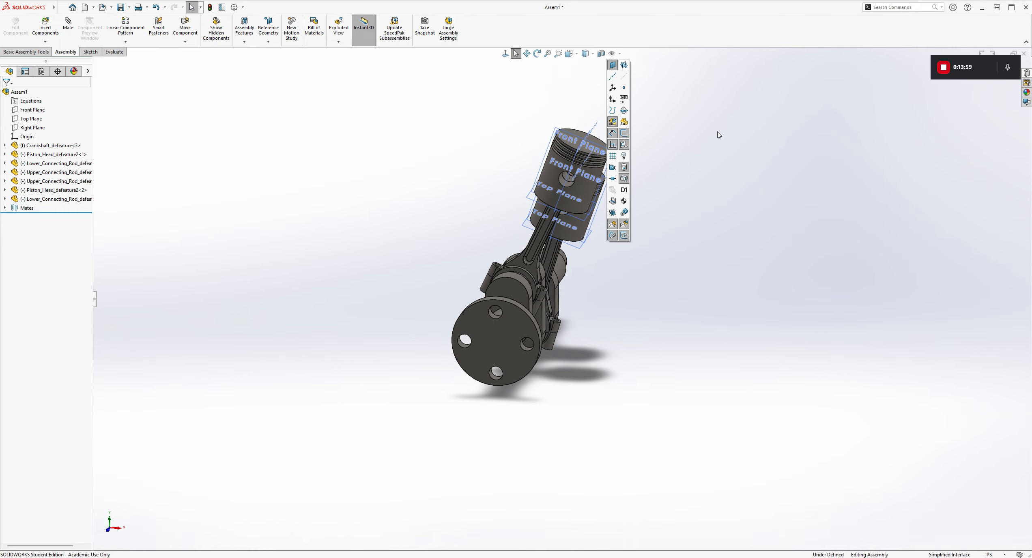
Try moving the crank mechanism and the front connecting rod to test their motion under the parallel mate.
scroll(709, 153, down, 3)
drag(417, 285, 454, 296)
drag(400, 279, 353, 252)
drag(436, 312, 391, 251)
scroll(436, 313, down, 2)
mouse_move(576, 405)
middle_down()
mouse_move(529, 416)
mouse_move(583, 413)
middle_up()
scroll(587, 410, up, 1)
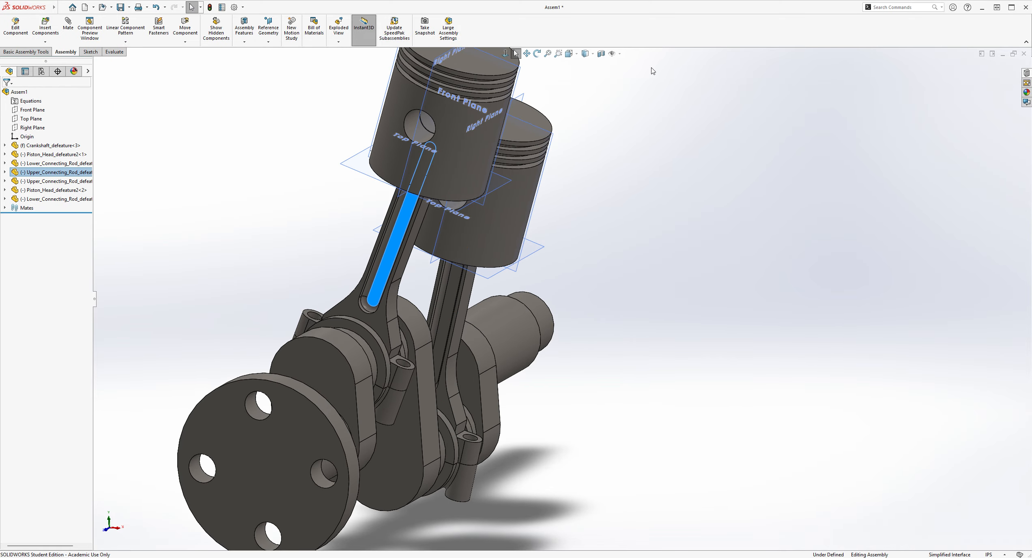
Hide the remaining reference planes on both pistons.
click(624, 61)
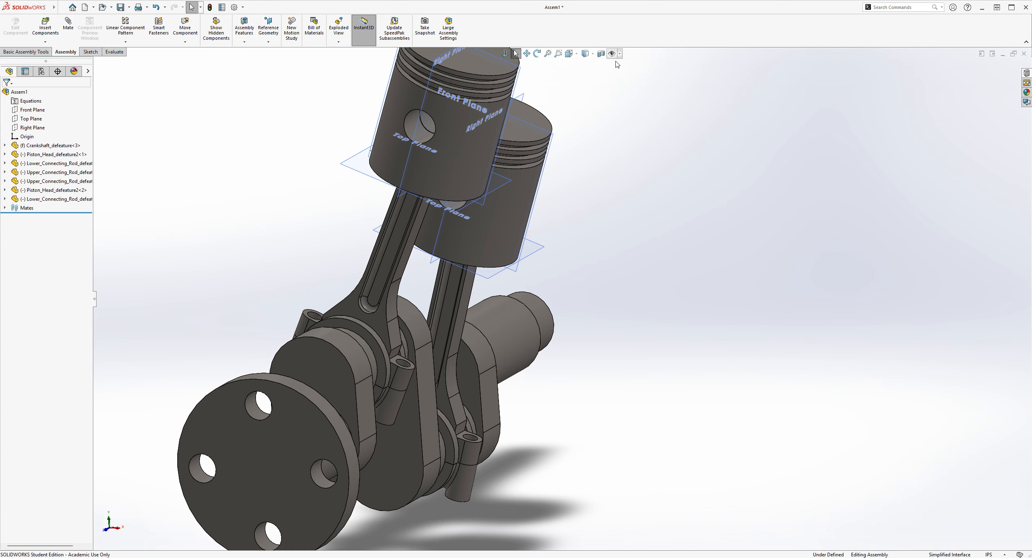
middle_drag(734, 174, 729, 228)
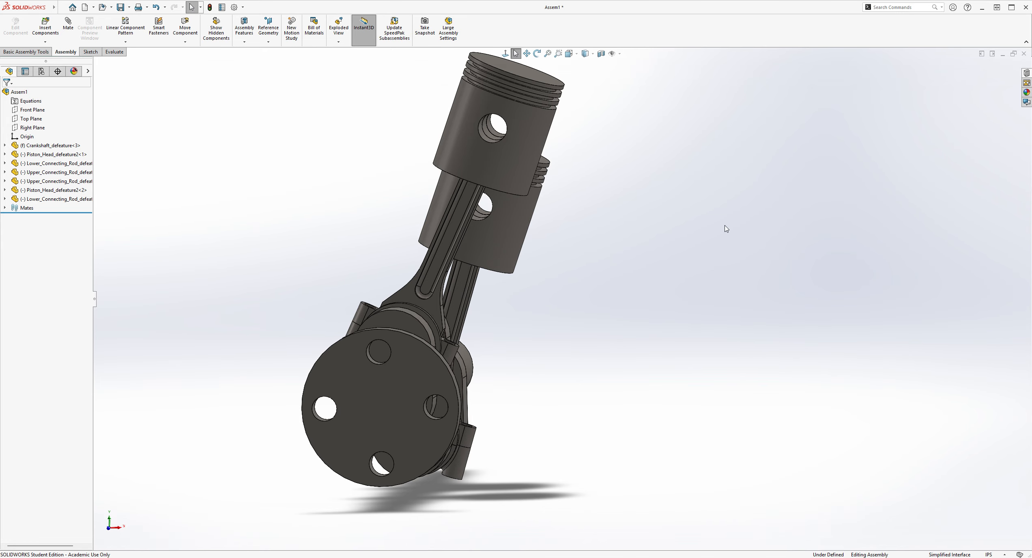
Inspect the pistons and connecting rods from several angles, highlighting the rear upper connecting rod to identify it.
middle_drag(666, 254, 634, 235)
scroll(574, 267, down, 5)
scroll(555, 306, down, 2)
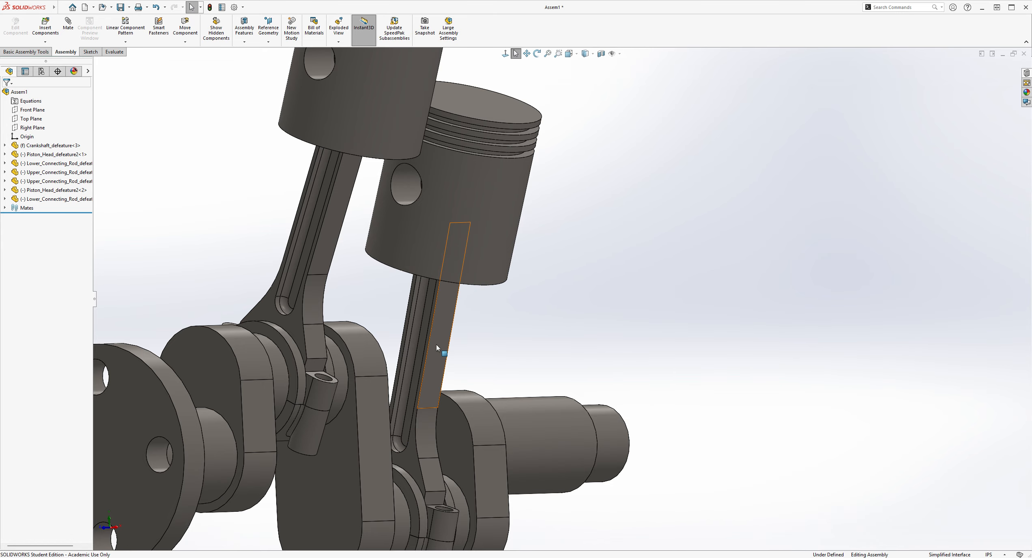
scroll(435, 351, up, 2)
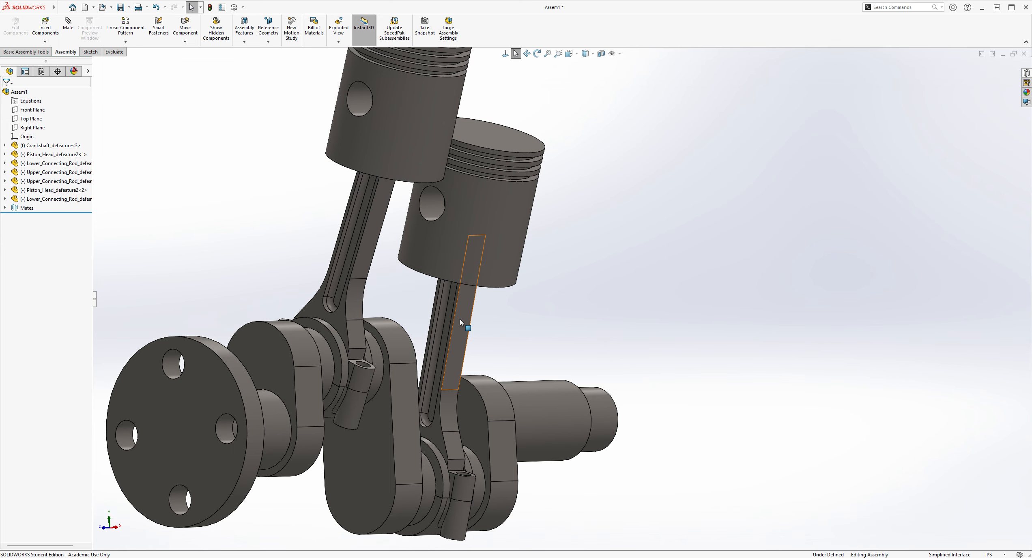
scroll(518, 310, up, 1)
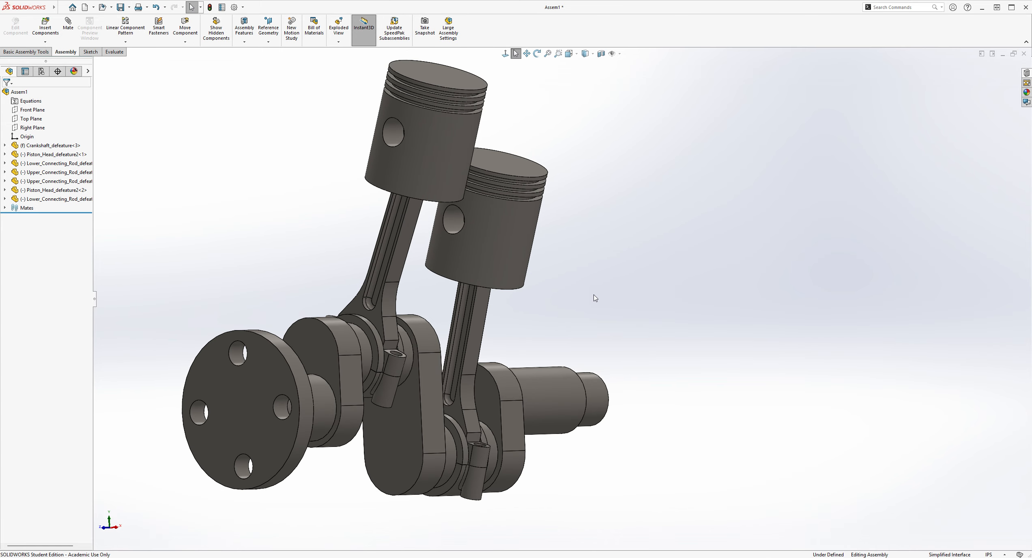
middle_drag(301, 221, 348, 231)
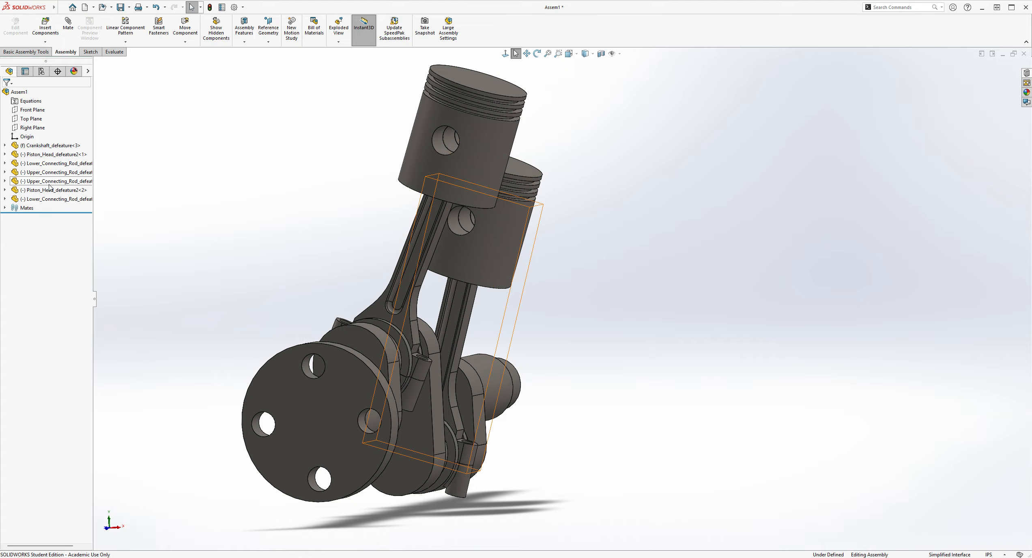
key(ctrl+7)
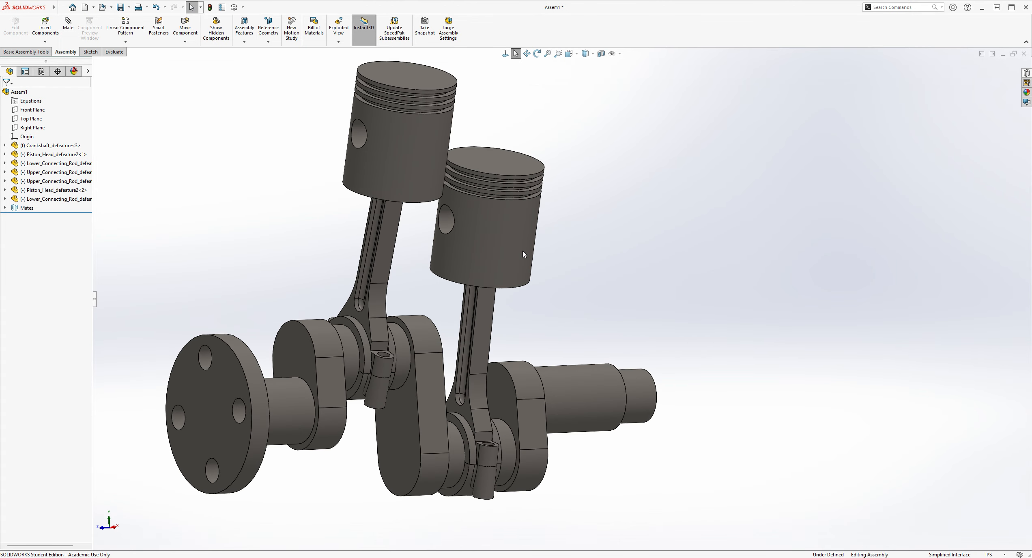
click(71, 182)
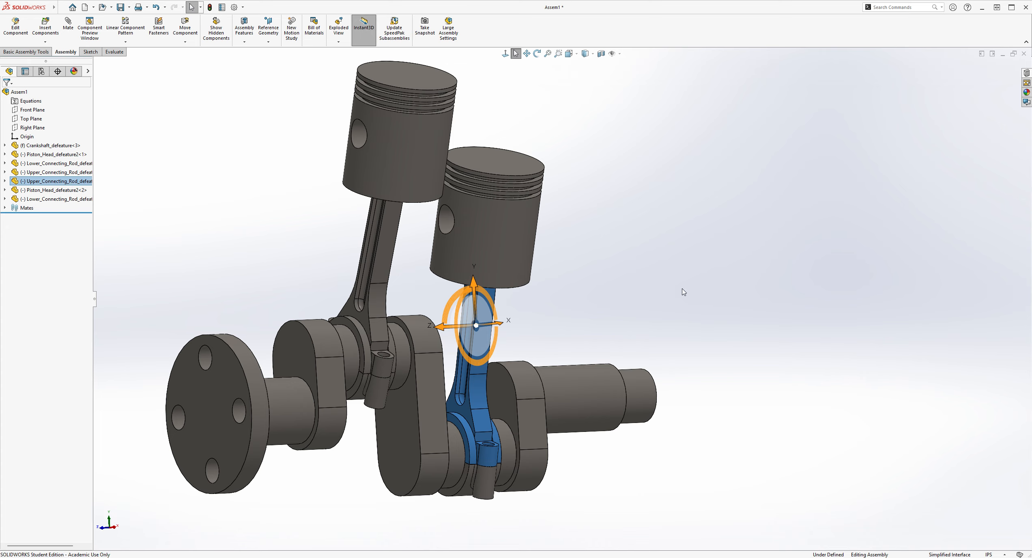
click(685, 230)
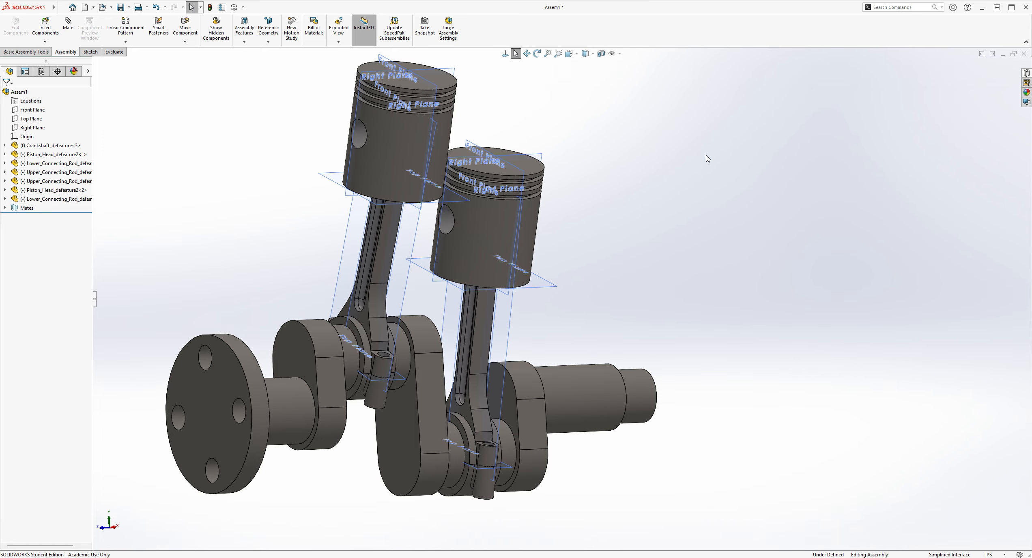
Display the reference planes of the pistons and connecting rods together with the assembly's Front, Top and Right Planes.
middle_drag(713, 200, 760, 219)
scroll(760, 219, up, 2)
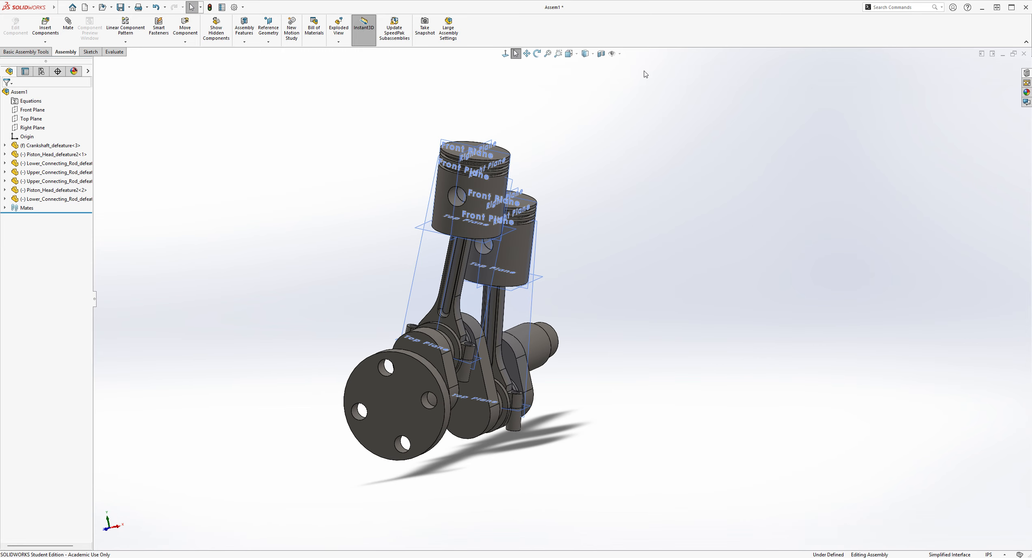
click(619, 54)
click(623, 64)
middle_drag(712, 161, 726, 122)
middle_drag(641, 139, 637, 192)
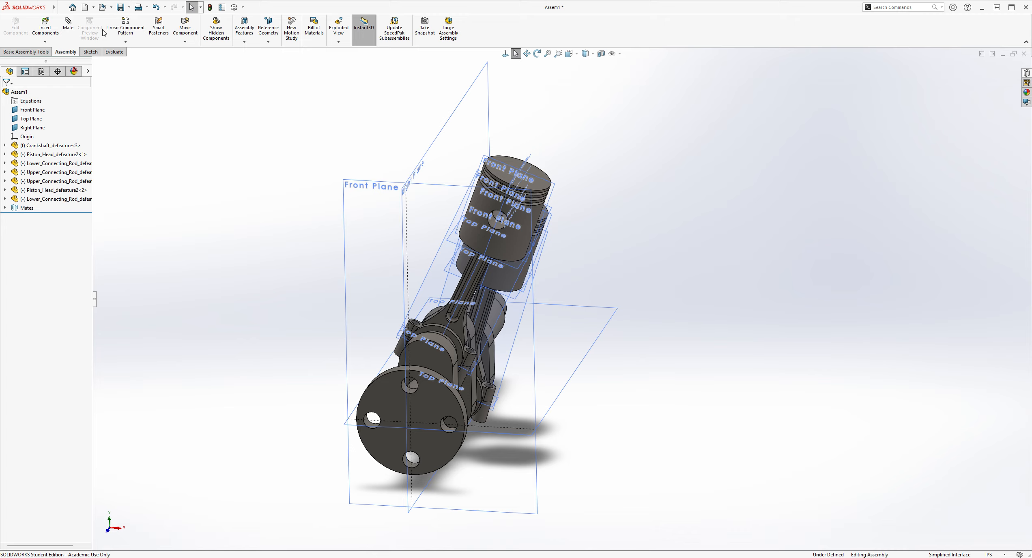
Add a 160-degree angle mate between the assembly's Right Plane and the upper connecting rod.
click(69, 37)
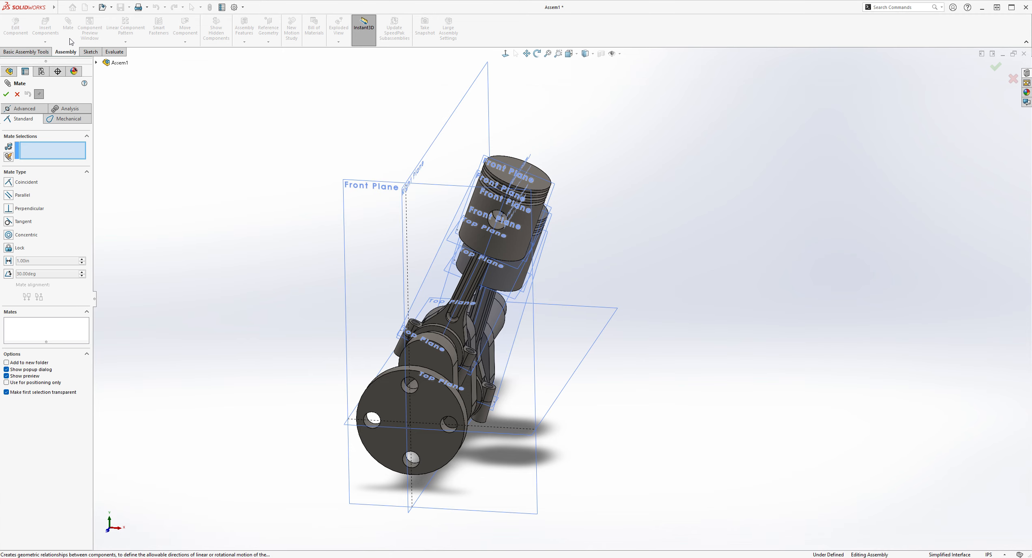
click(18, 274)
text(160)
key(Return)
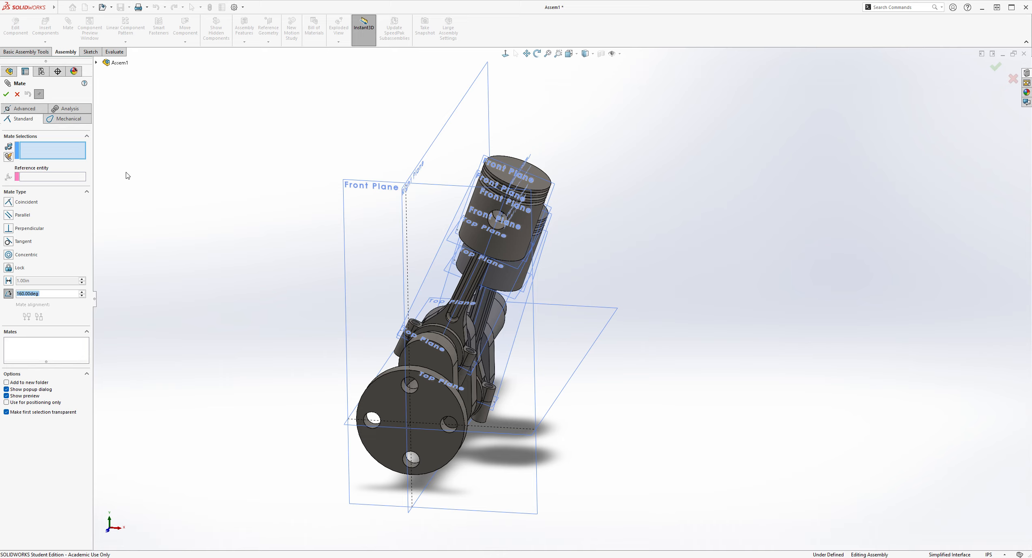
key(ctrl+7)
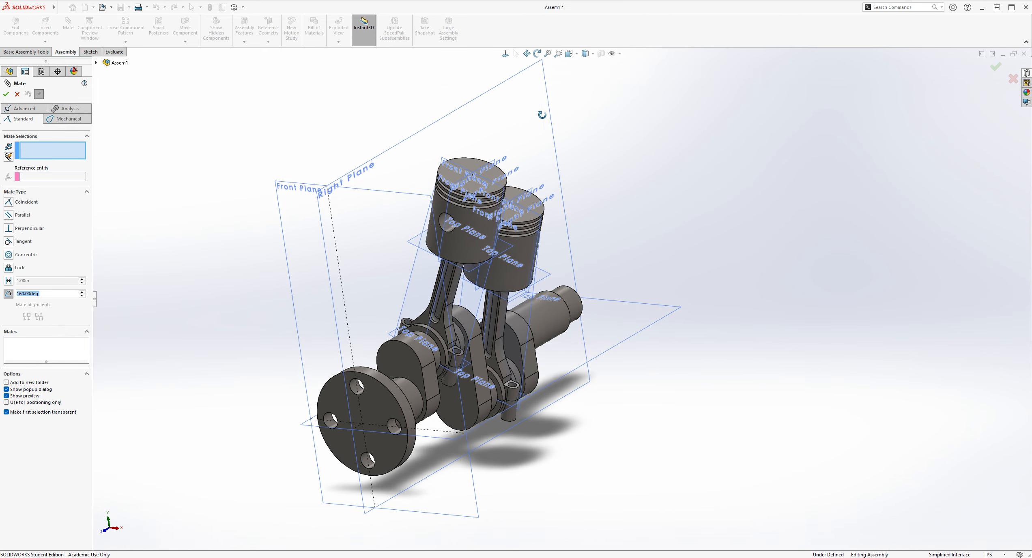
click(406, 149)
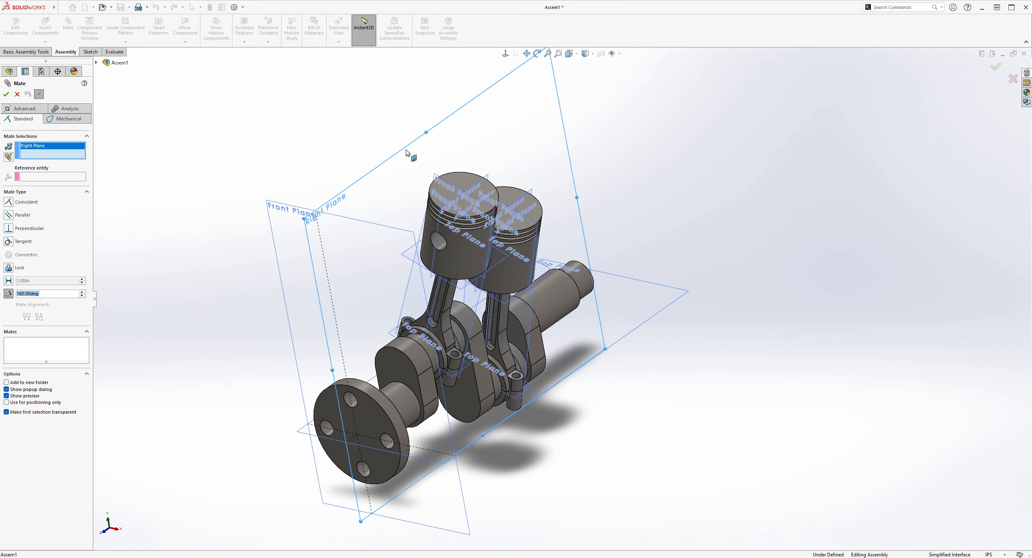
scroll(621, 198, down, 2)
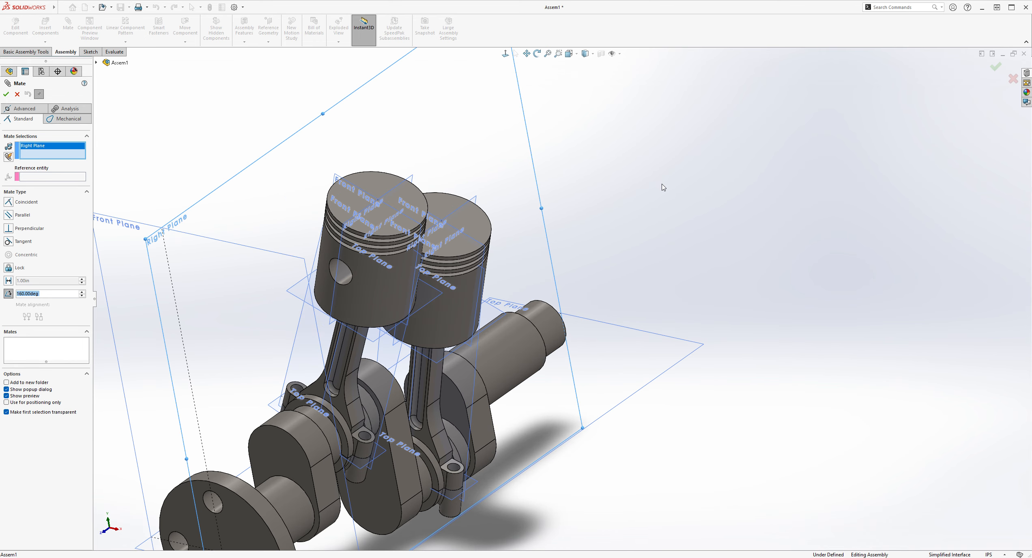
middle_drag(621, 367, 573, 325)
scroll(560, 295, down, 5)
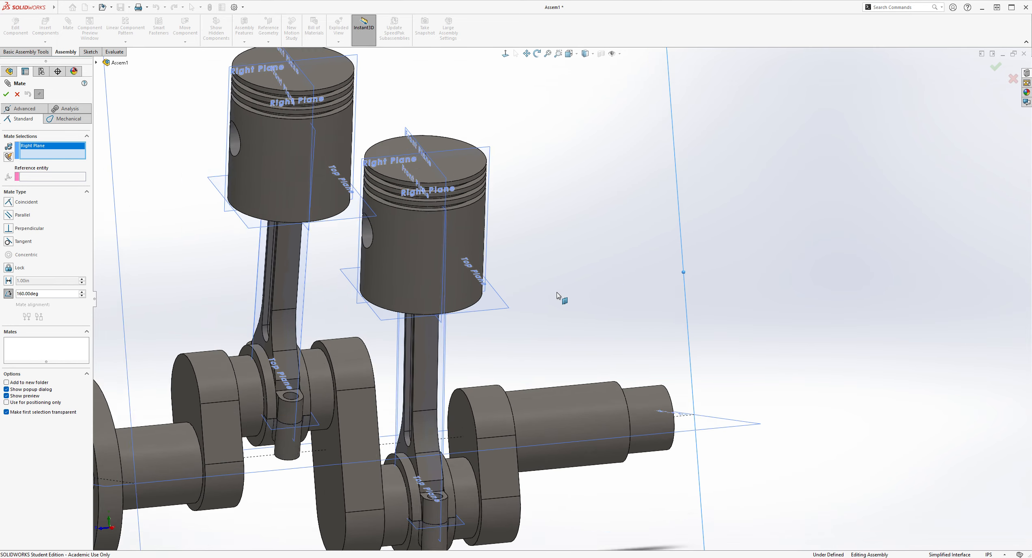
scroll(511, 344, up, 5)
middle_drag(511, 344, 365, 308)
click(6, 95)
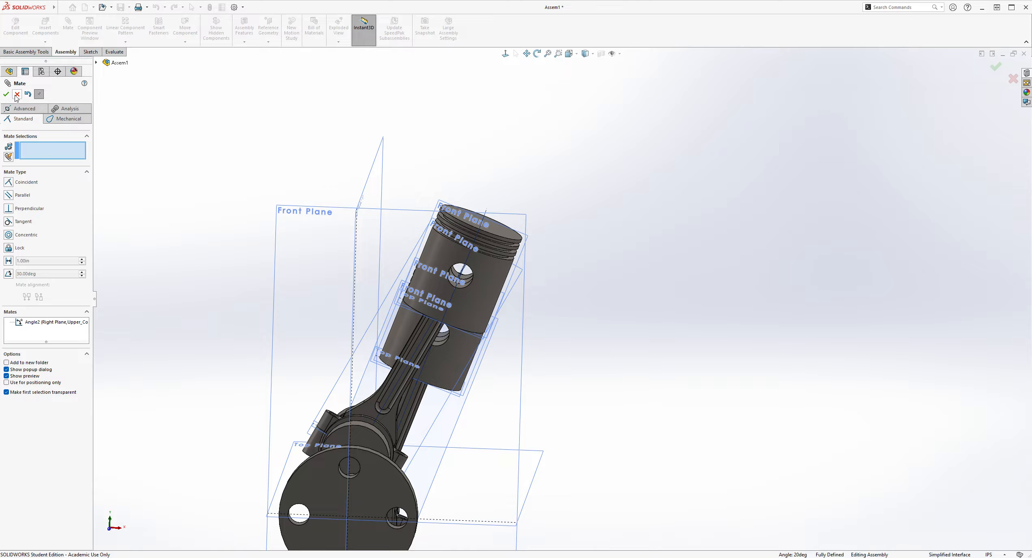
click(17, 94)
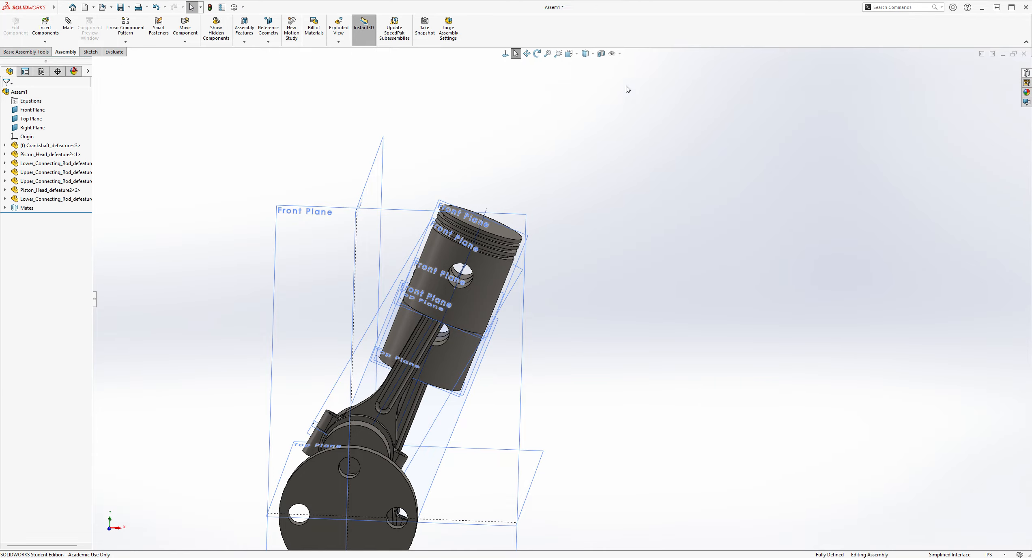
Hide all displayed reference planes and inspect the bare crank mechanism from the front and at an angle.
click(613, 56)
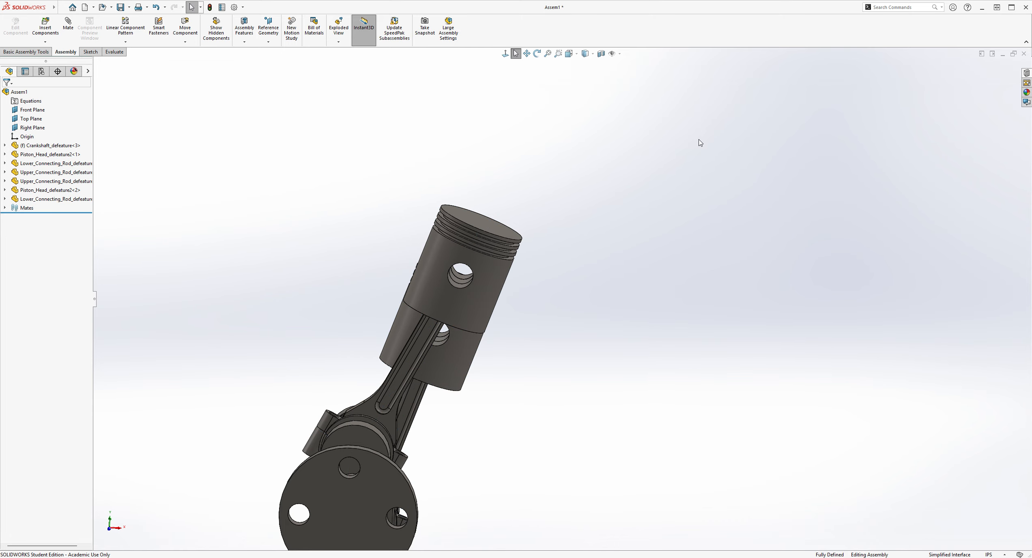
scroll(561, 223, up, 1)
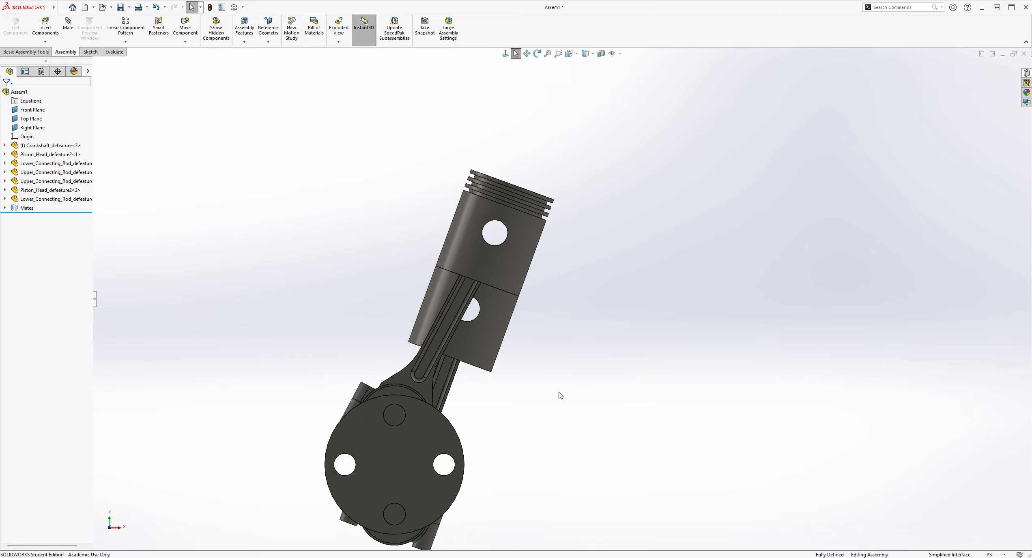
scroll(561, 370, up, 3)
middle_drag(561, 370, 564, 422)
scroll(564, 409, down, 2)
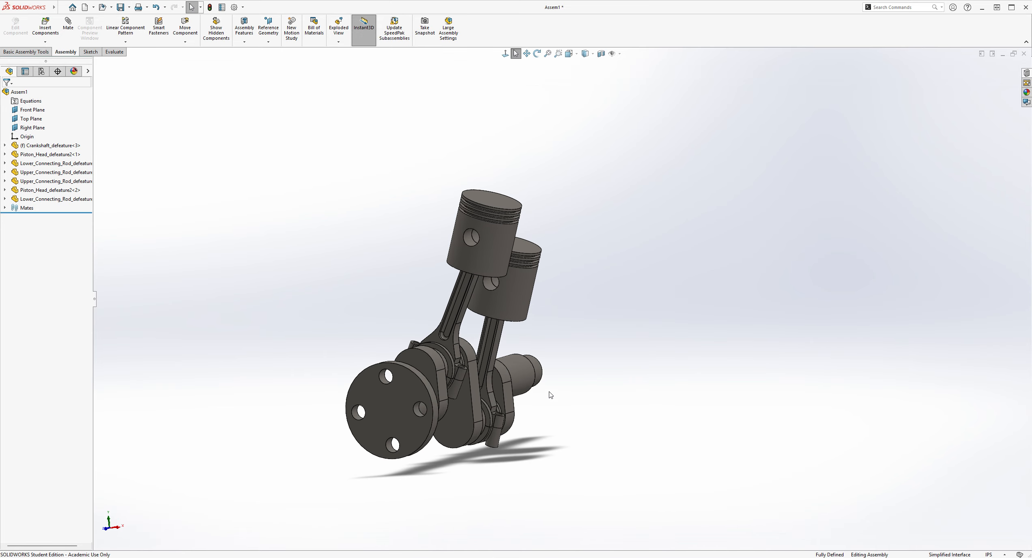
middle_drag(553, 375, 515, 376)
scroll(454, 286, down, 2)
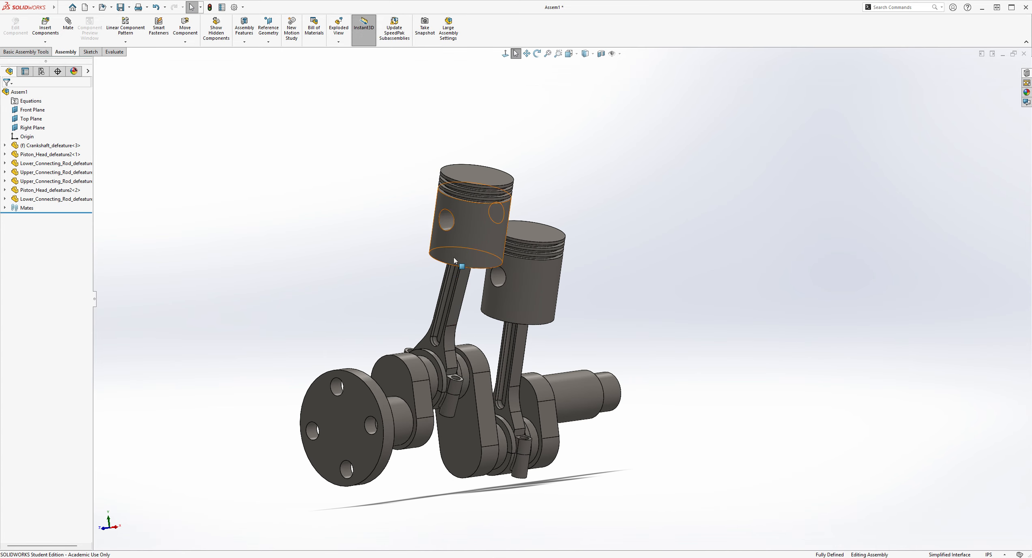
Evaluate the mass properties of the whole assembly.
click(114, 52)
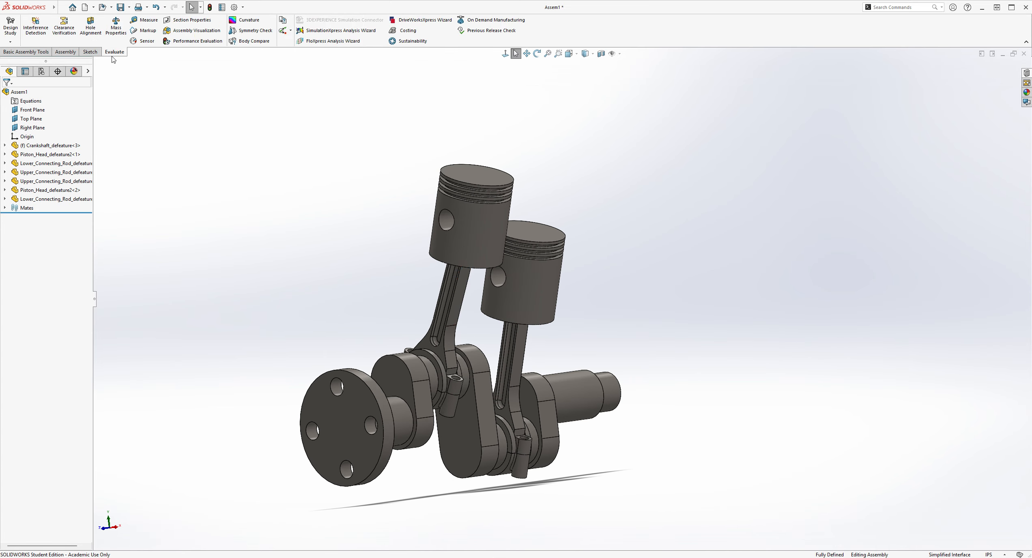
click(95, 42)
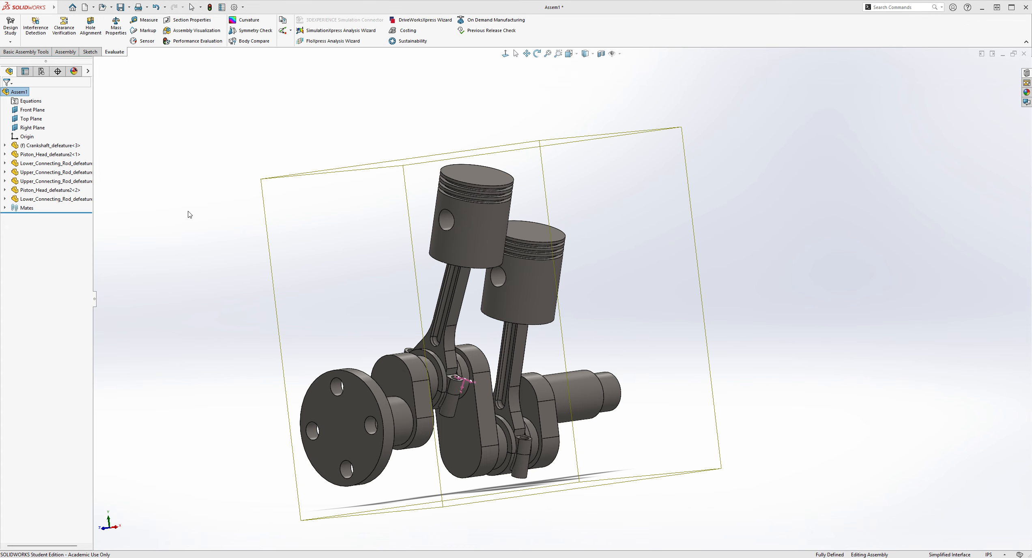